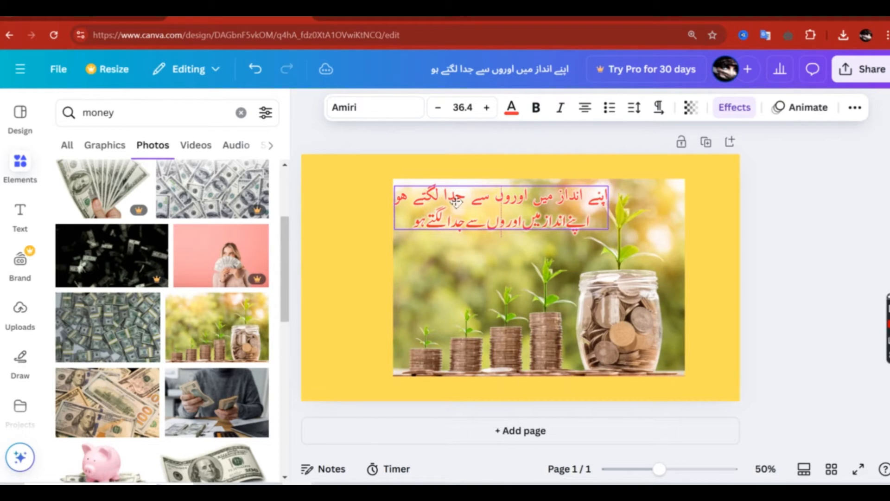
{"action": "left_click", "coordinate": [489, 261]}
{"action": "left_click", "coordinate": [745, 269]}
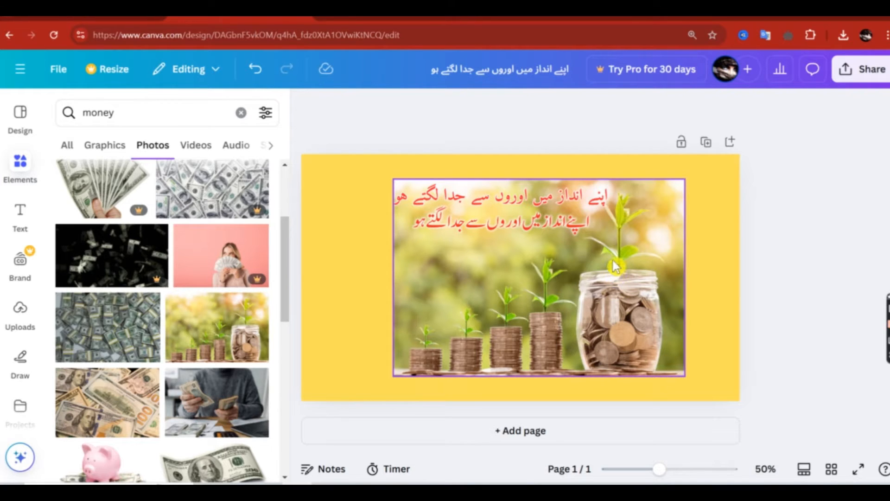
Step: Search Google for "canva" in a new browser tab and open the Canva website
{"action": "key", "text": "ctrl+t"}
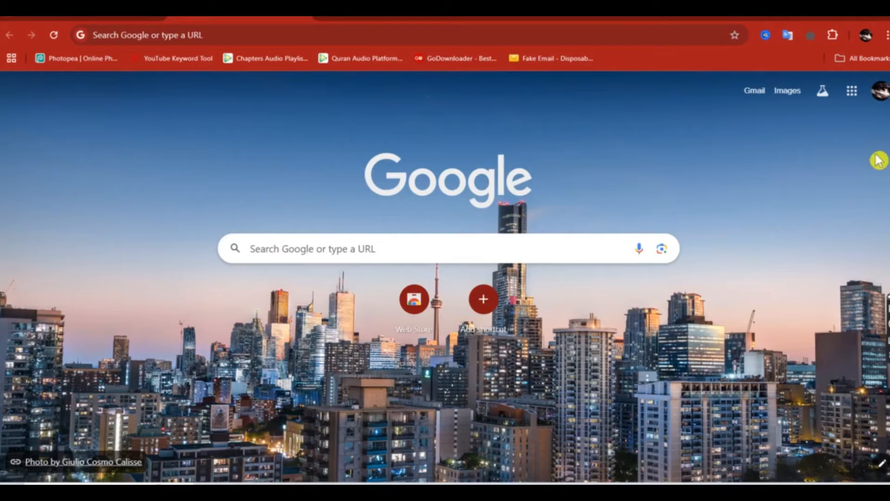
{"action": "left_click", "coordinate": [264, 257]}
{"action": "type", "text": "canva"}
{"action": "key", "text": "Return"}
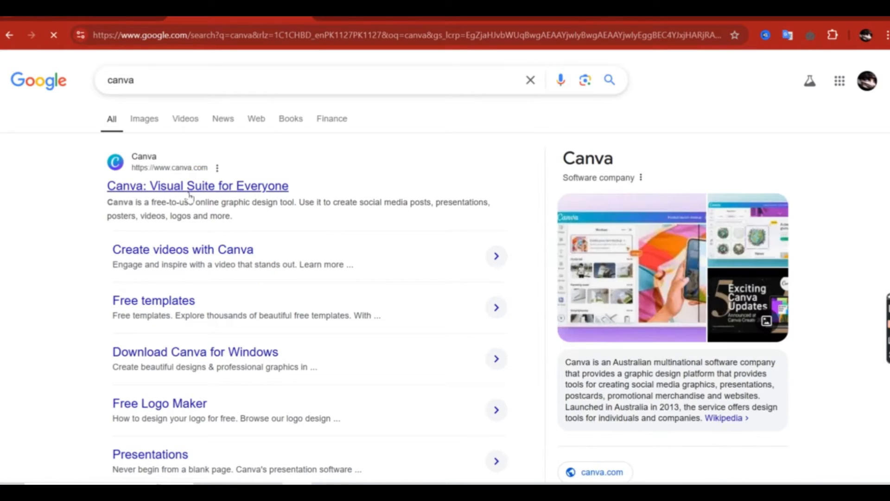
{"action": "left_click", "coordinate": [189, 195]}
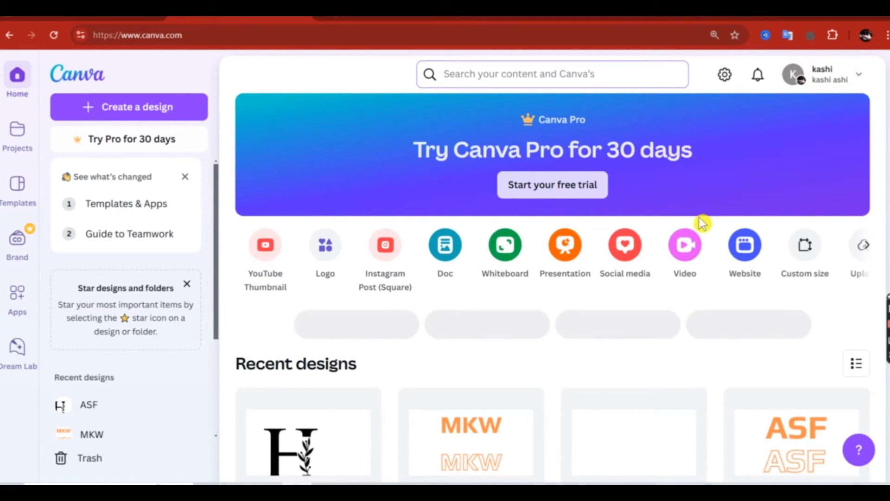
{"action": "left_click", "coordinate": [817, 74]}
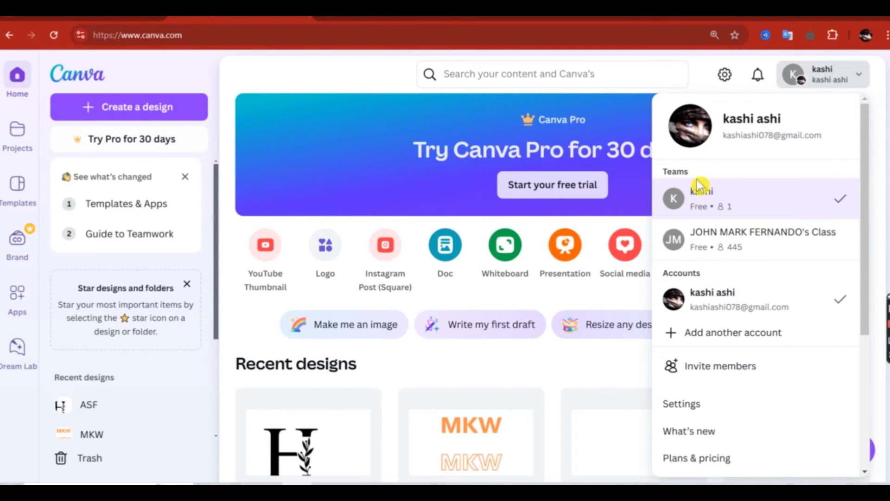
{"action": "left_click", "coordinate": [698, 81]}
{"action": "scroll", "coordinate": [481, 344], "scroll_direction": "down", "scroll_amount": 5}
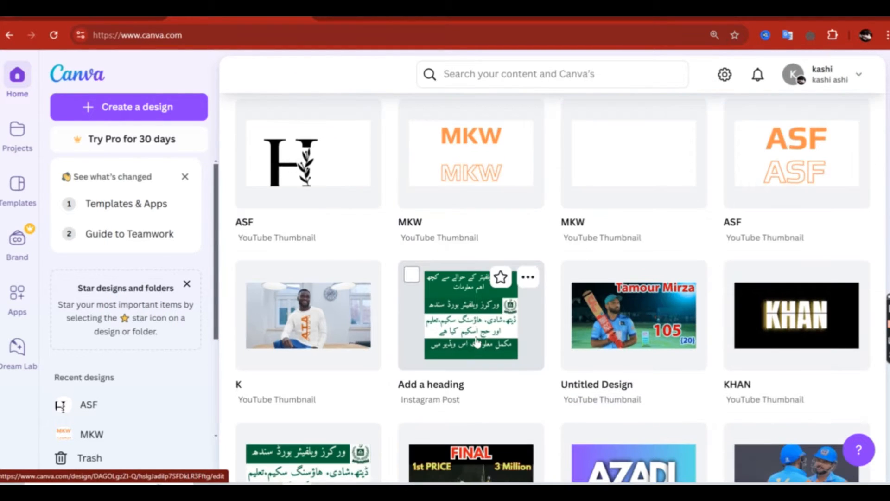
{"action": "scroll", "coordinate": [454, 336], "scroll_direction": "up", "scroll_amount": 5}
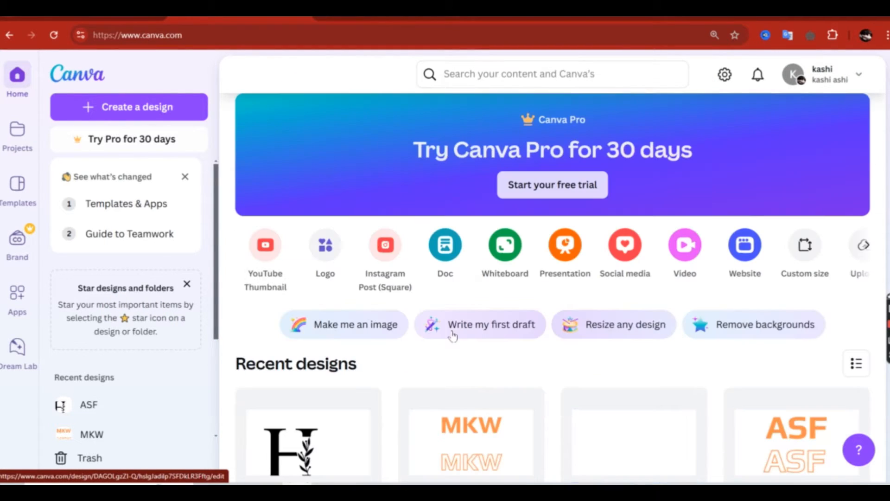
Step: Create a blank YouTube Thumbnail design and add a heading reading "اپنے انداز میں اوروں سے جدا لگتے ہو"
{"action": "left_click", "coordinate": [263, 249]}
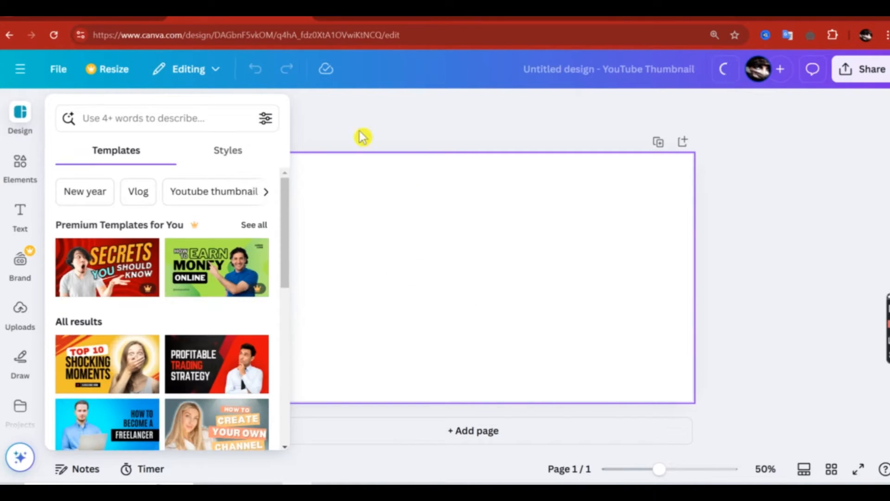
{"action": "left_click", "coordinate": [20, 215]}
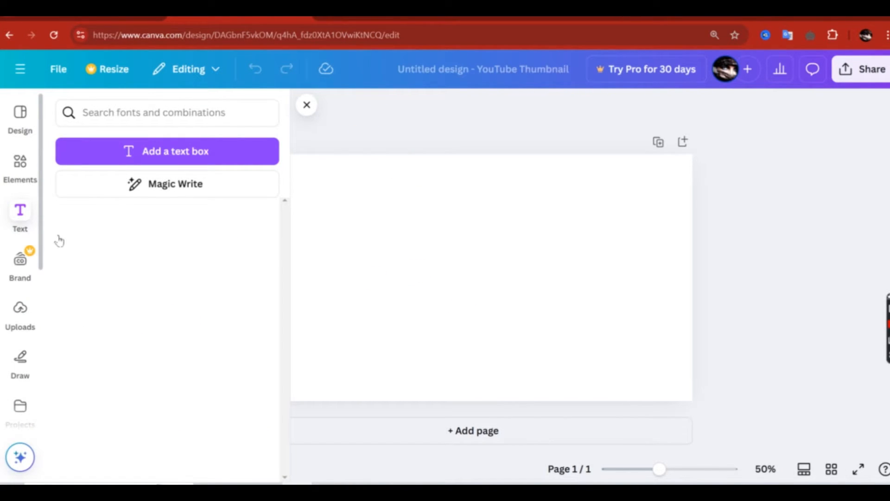
{"action": "left_click_drag", "start_coordinate": [192, 307], "coordinate": [558, 280]}
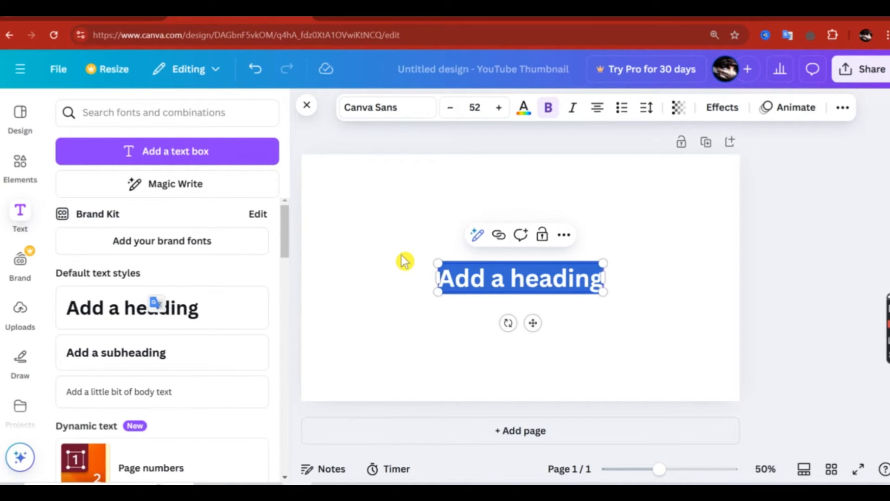
{"action": "type", "text": "اپنے انداز میں اوروں سے جدا لگتے ہو"}
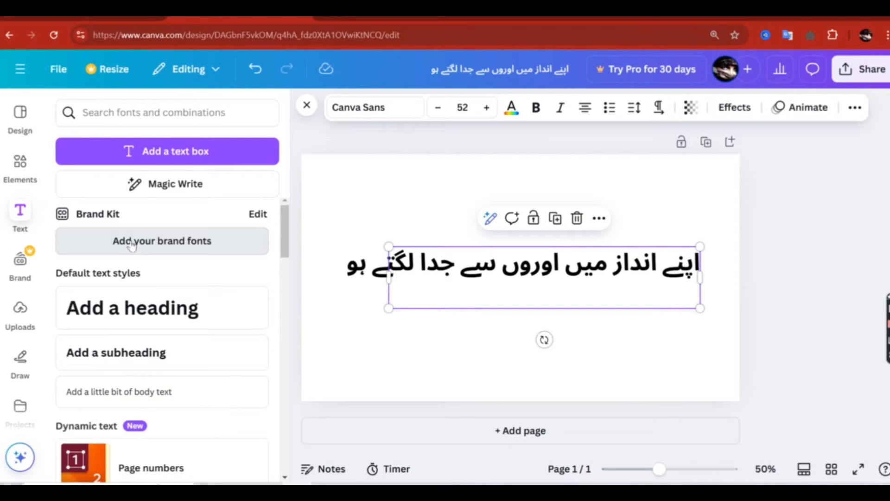
Step: Find the Amiri font and apply it to the Urdu heading
{"action": "left_click", "coordinate": [374, 107]}
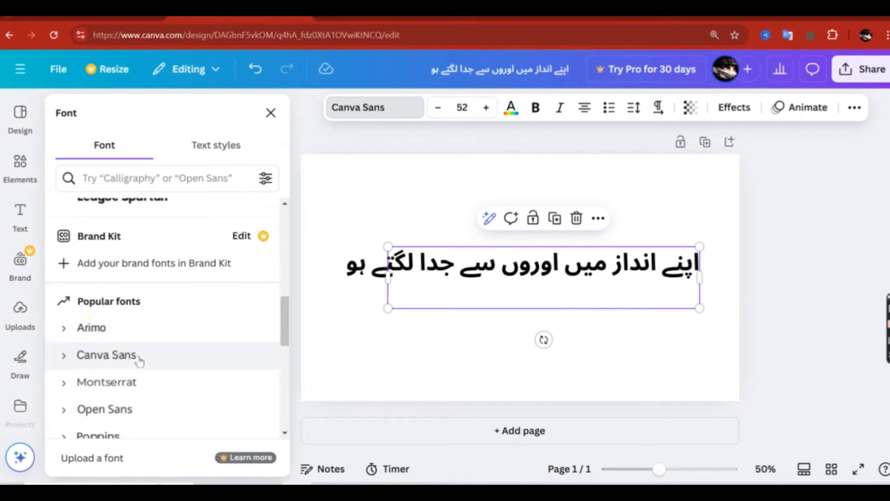
{"action": "scroll", "coordinate": [158, 275], "scroll_direction": "up", "scroll_amount": 5}
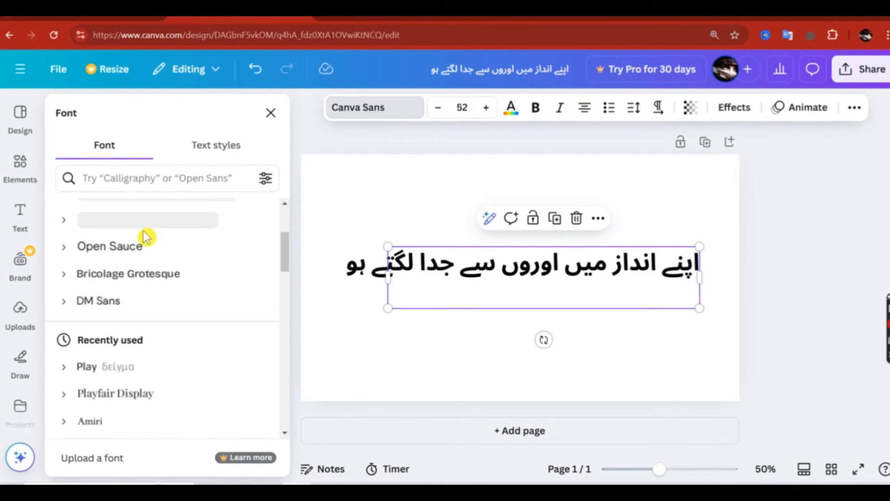
{"action": "left_click", "coordinate": [263, 169]}
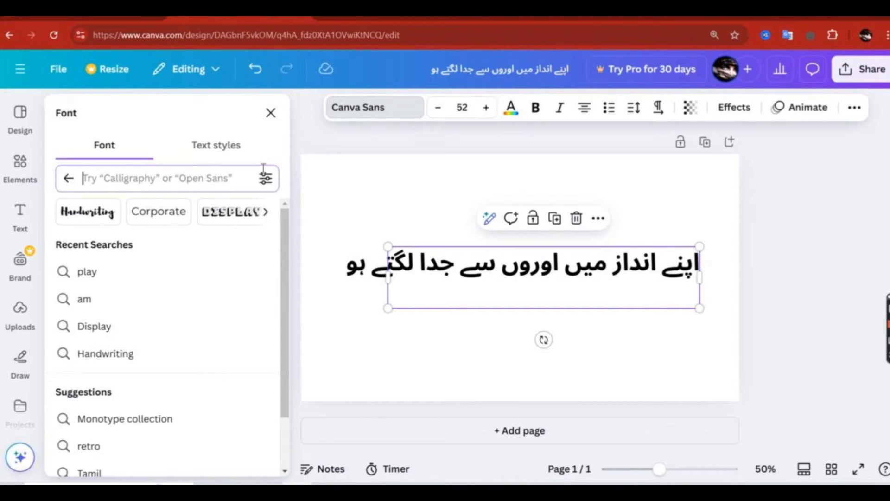
{"action": "type", "text": "am"}
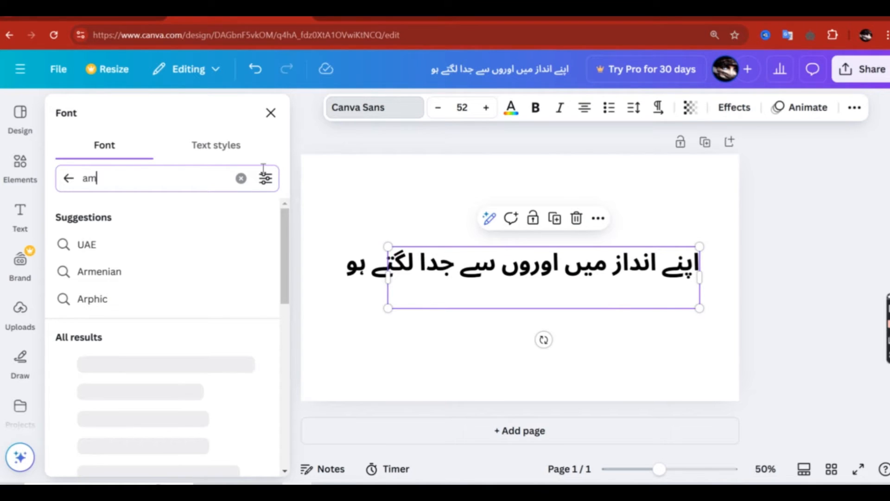
{"action": "type", "text": "iri"}
{"action": "left_click", "coordinate": [102, 251]}
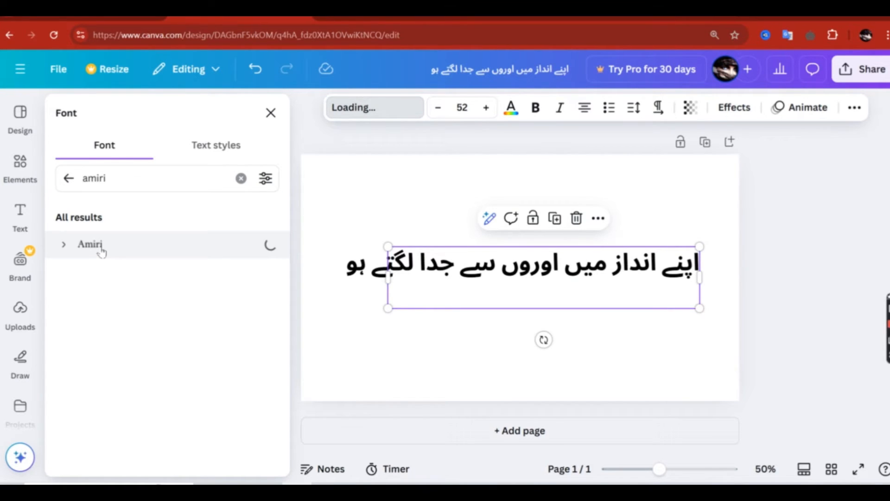
{"action": "left_click", "coordinate": [525, 283]}
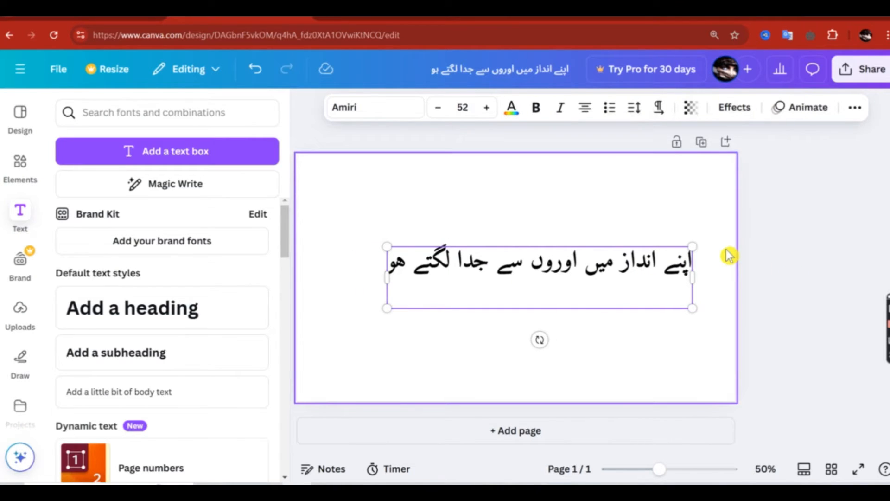
Step: Move the Urdu heading to the top of the page, centred horizontally
{"action": "left_click_drag", "start_coordinate": [496, 263], "coordinate": [472, 258]}
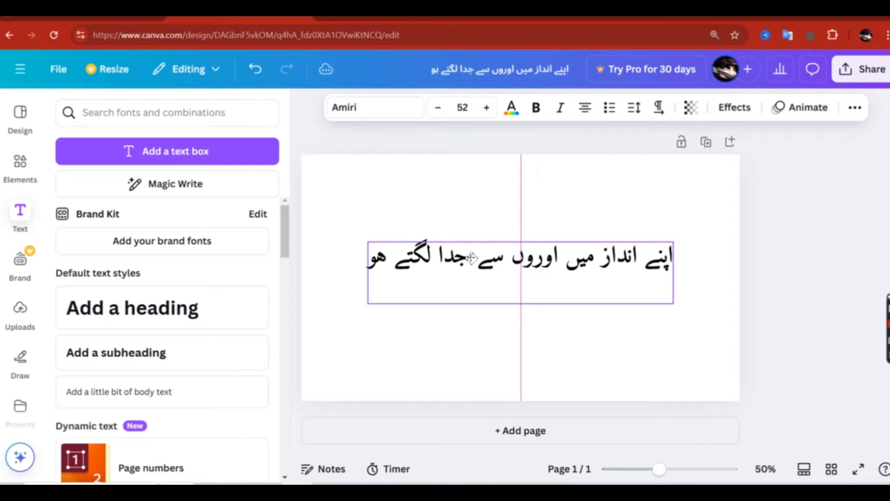
{"action": "left_click_drag", "start_coordinate": [471, 258], "coordinate": [472, 258]}
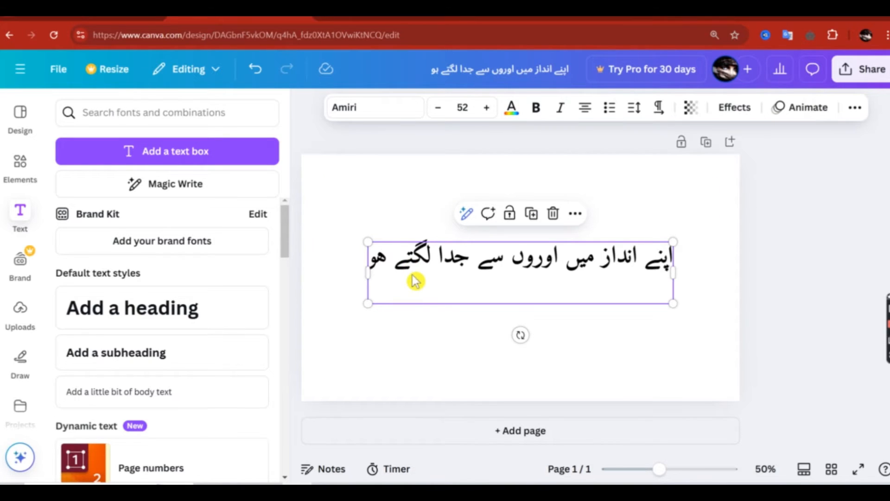
{"action": "left_click_drag", "start_coordinate": [415, 281], "coordinate": [479, 198]}
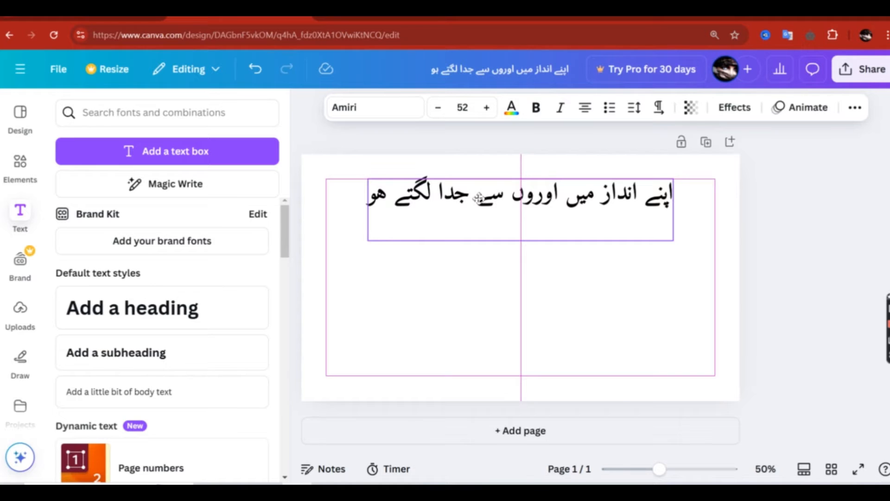
{"action": "left_click_drag", "start_coordinate": [479, 198], "coordinate": [480, 191]}
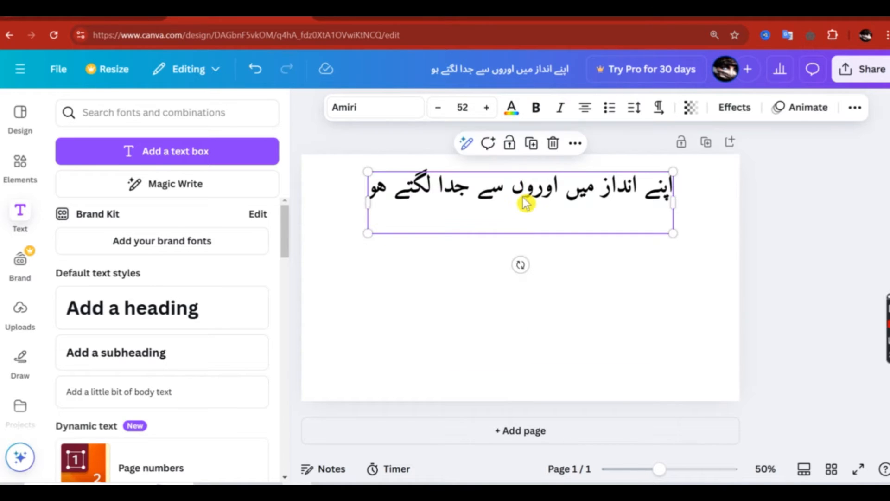
Step: Open the Photopea editor in a new browser tab and create a 1280 x 720 pixel project with a white background
{"action": "left_click", "coordinate": [330, 18]}
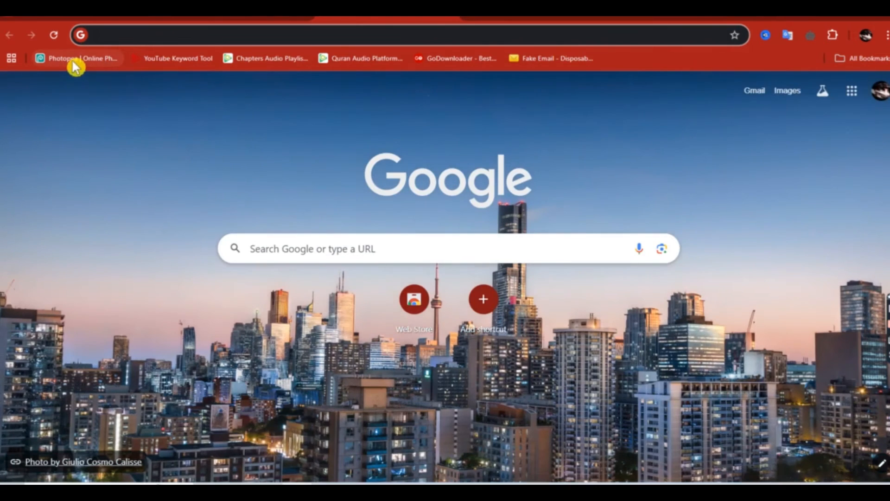
{"action": "left_click", "coordinate": [74, 61]}
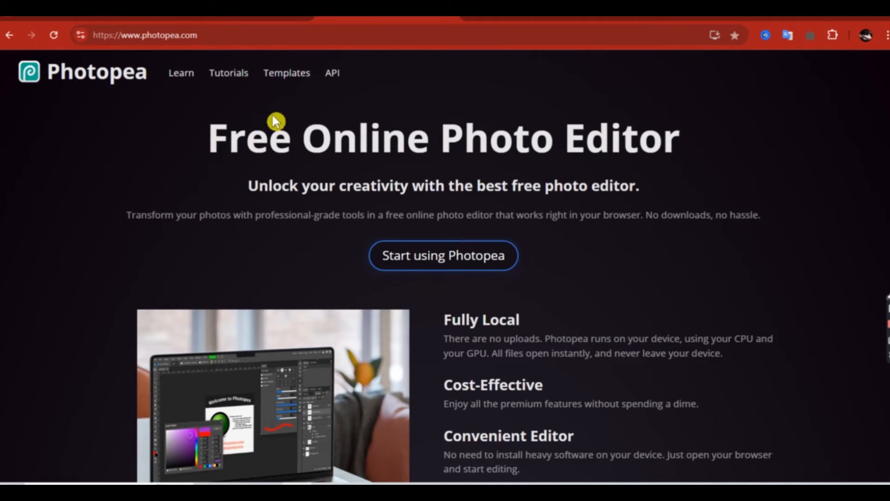
{"action": "left_click_drag", "start_coordinate": [206, 144], "coordinate": [664, 131]}
{"action": "left_click", "coordinate": [703, 149]}
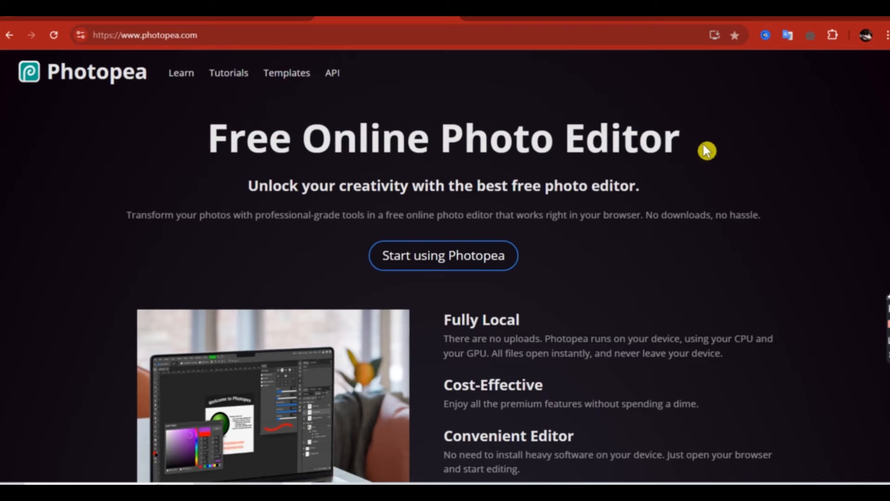
{"action": "left_click", "coordinate": [456, 254]}
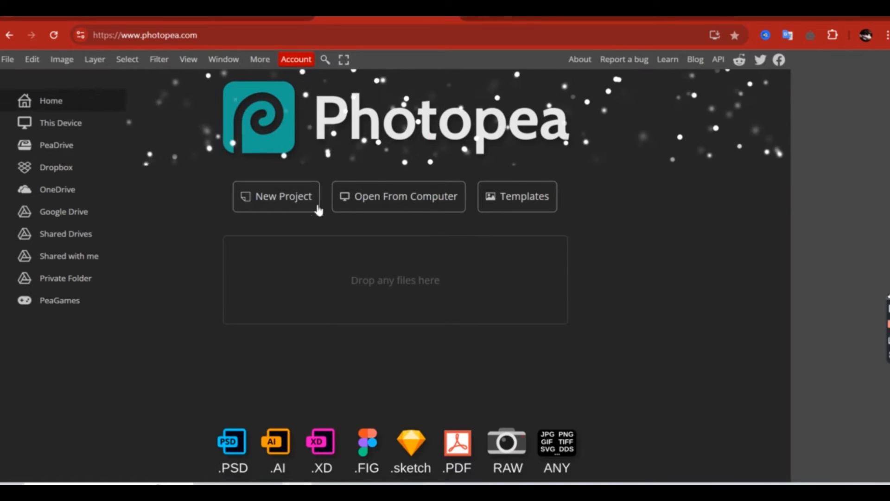
{"action": "left_click", "coordinate": [272, 203]}
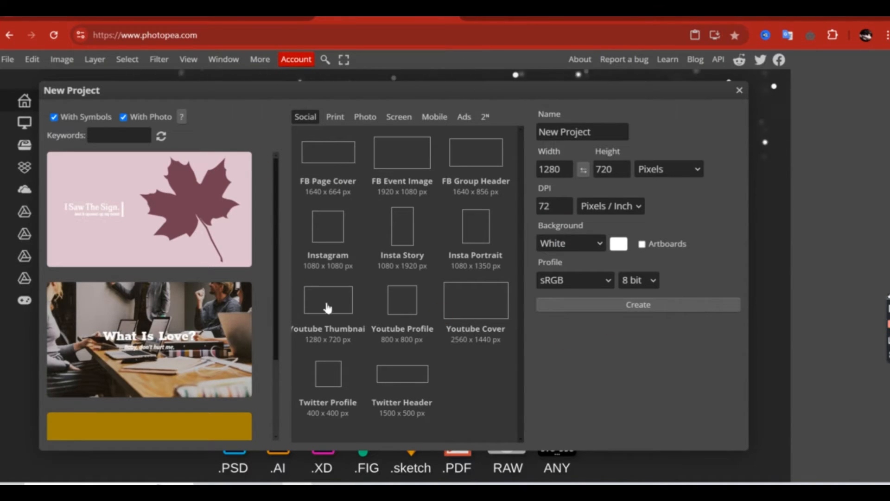
{"action": "left_click", "coordinate": [595, 305]}
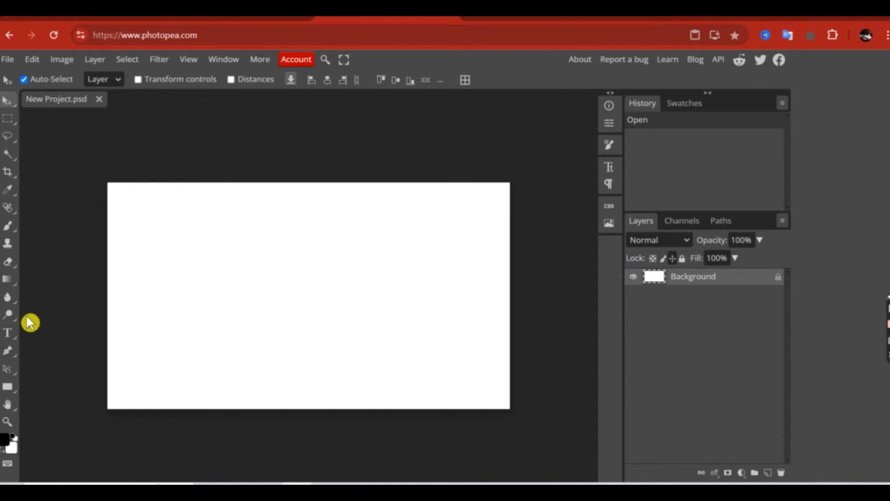
Step: Add the text "اپنے انداز میں اوروں سے جدا لگتے ہو" at 69 px across the middle of the canvas
{"action": "left_click", "coordinate": [8, 337]}
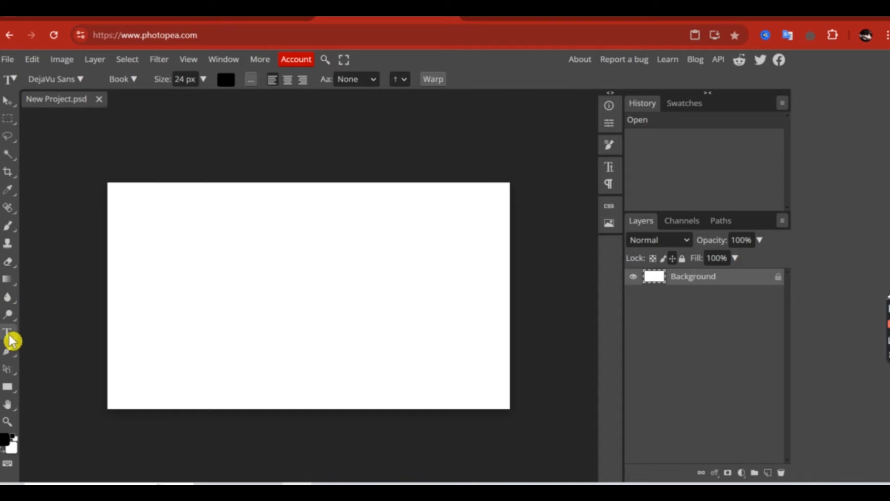
{"action": "left_click", "coordinate": [242, 286]}
{"action": "type", "text": "اپنے انداز میں اوروں سے جدا لگتے ہیں"}
{"action": "key", "text": "ctrl+a"}
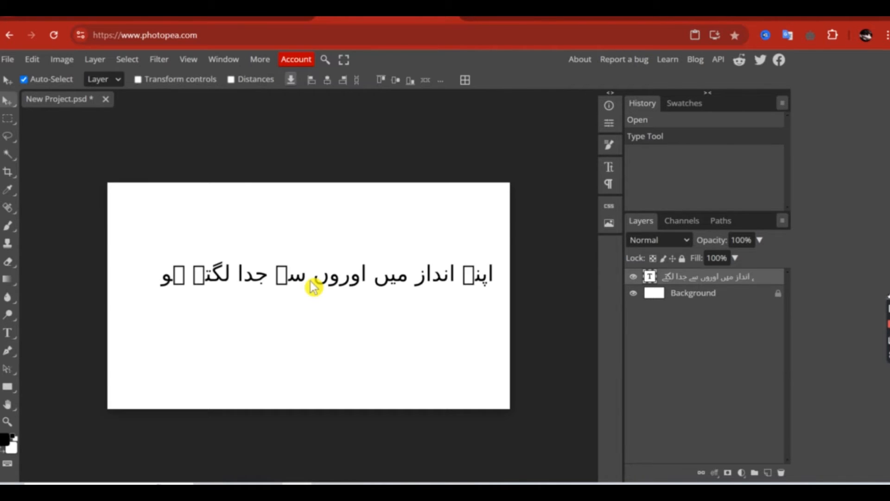
{"action": "left_click_drag", "start_coordinate": [312, 286], "coordinate": [306, 283]}
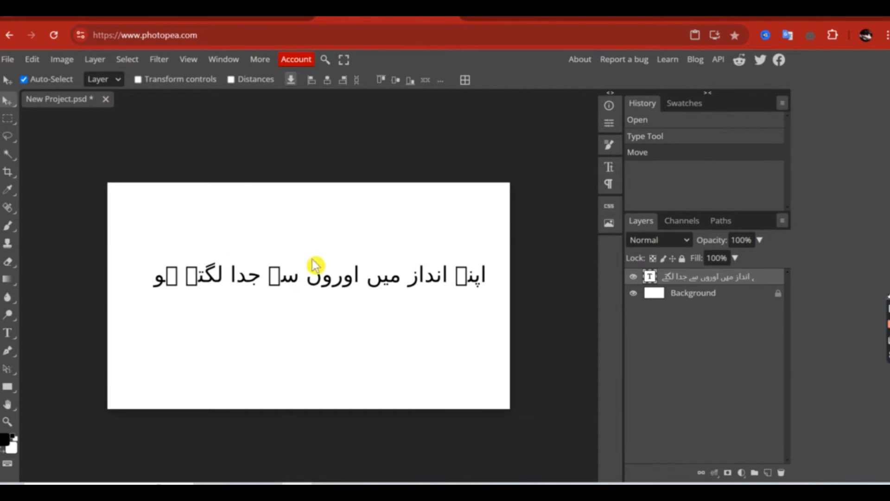
Step: Search the fonts for "jam" and apply Jameel Noori Nasta to the whole Urdu text line
{"action": "double_click", "coordinate": [303, 281]}
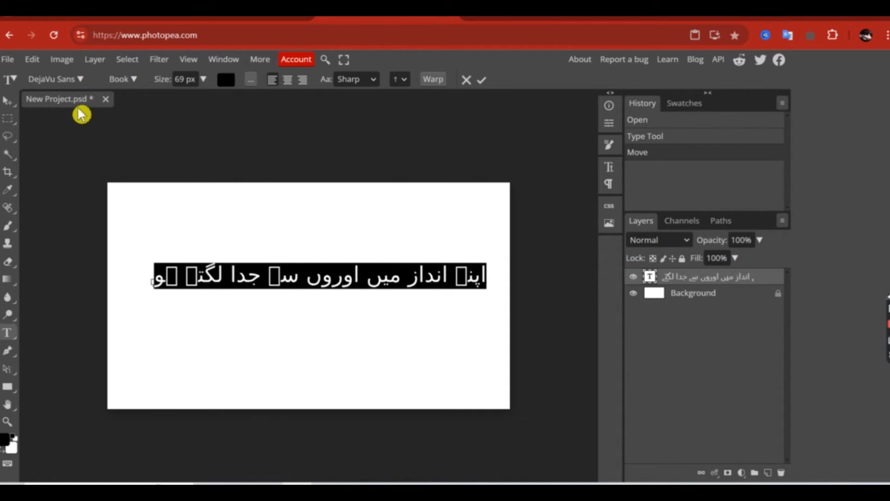
{"action": "left_click", "coordinate": [74, 86]}
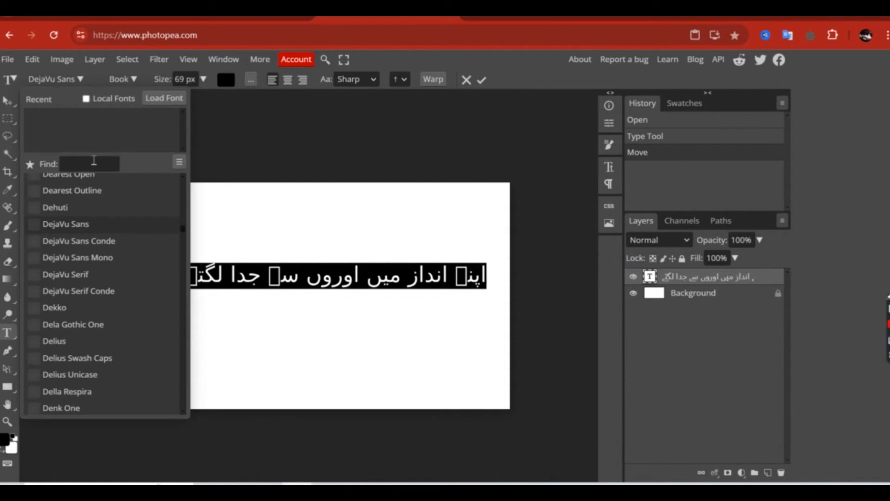
{"action": "left_click", "coordinate": [92, 162]}
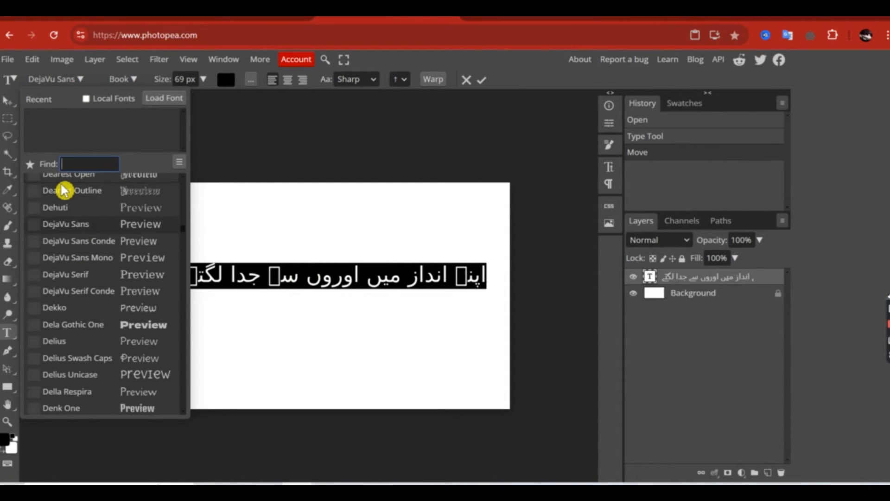
{"action": "type", "text": "jam"}
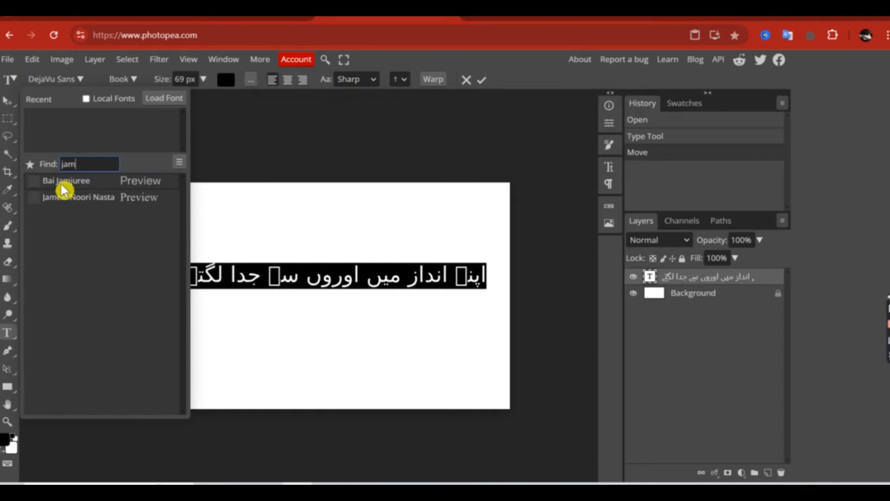
{"action": "left_click", "coordinate": [76, 203]}
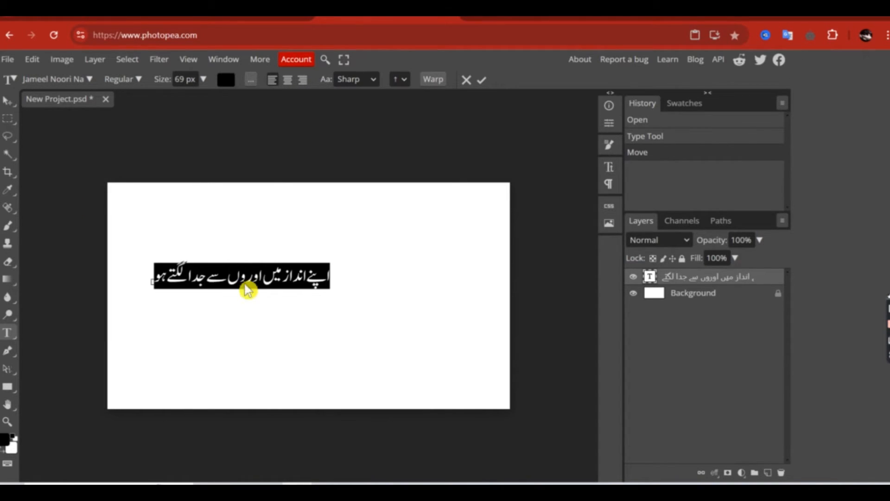
Step: Set the Urdu text size to 99 px and move the line to the centre of the canvas
{"action": "left_click", "coordinate": [204, 80]}
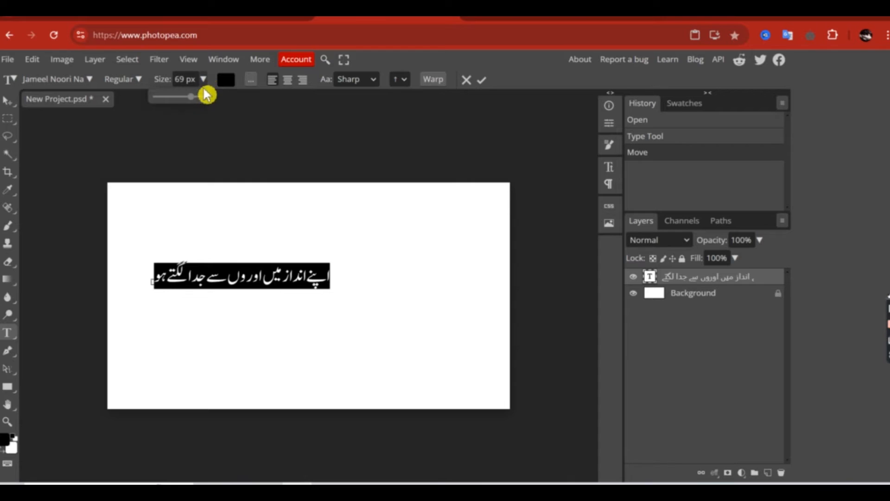
{"action": "left_click_drag", "start_coordinate": [199, 102], "coordinate": [201, 103]}
{"action": "left_click", "coordinate": [7, 101]}
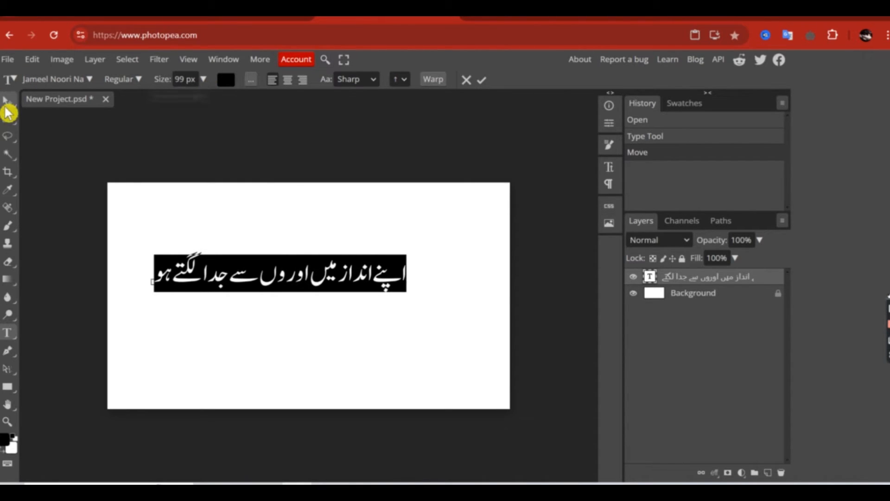
{"action": "left_click_drag", "start_coordinate": [251, 272], "coordinate": [295, 292]}
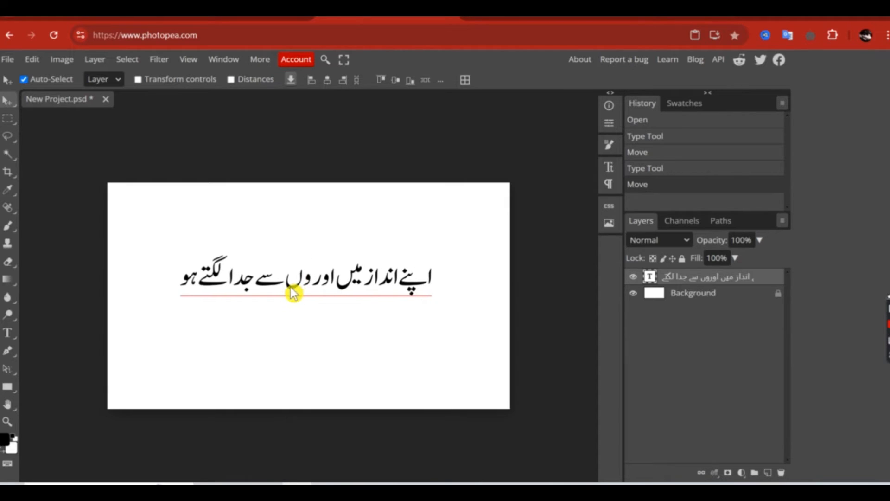
{"action": "double_click", "coordinate": [304, 293]}
{"action": "left_click", "coordinate": [288, 292]}
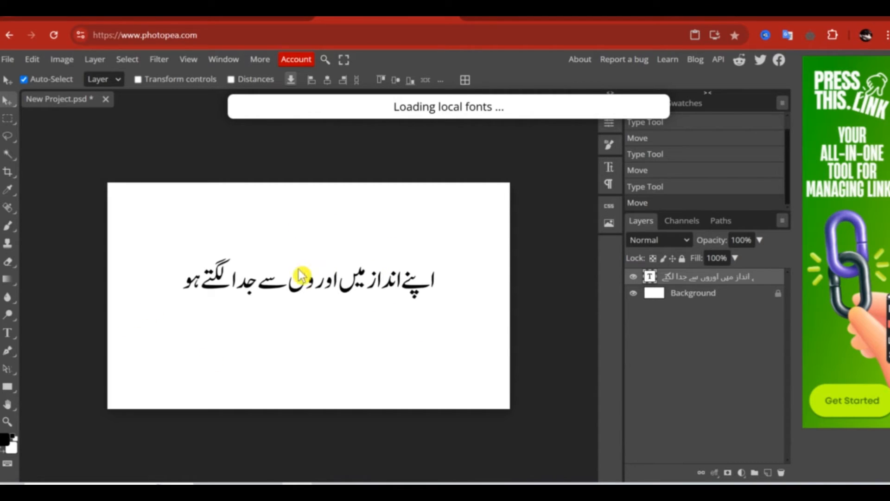
Step: Hide the white Background layer and export the project as a PNG with transparency
{"action": "left_click", "coordinate": [633, 293]}
{"action": "mouse_move", "coordinate": [327, 292]}
{"action": "left_mouse_down"}
{"action": "mouse_move", "coordinate": [296, 291]}
{"action": "mouse_move", "coordinate": [325, 294]}
{"action": "left_mouse_up"}
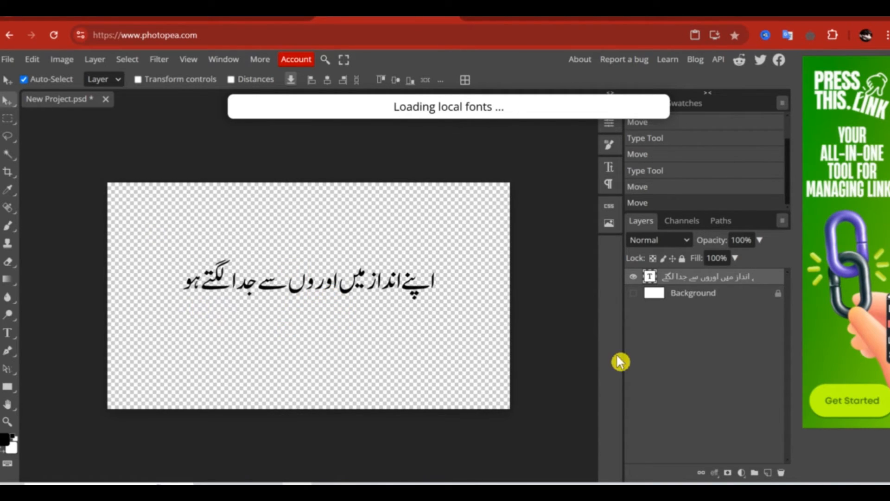
{"action": "left_click", "coordinate": [8, 59]}
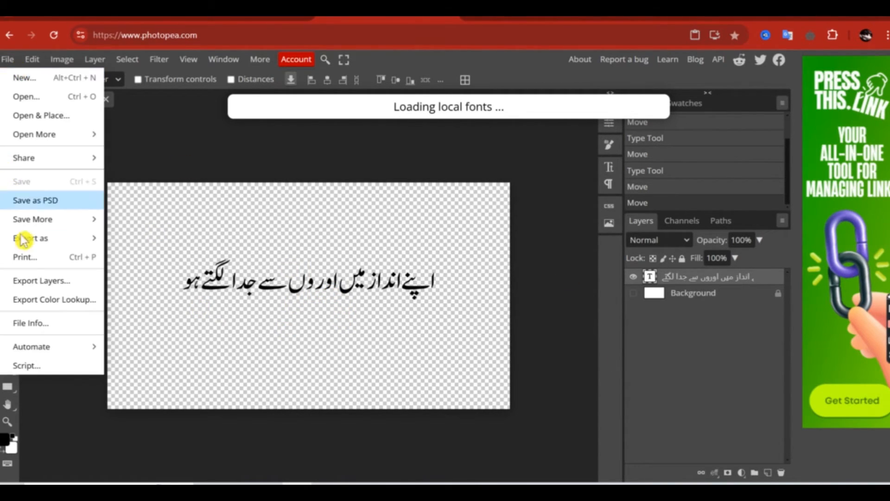
{"action": "mouse_move", "coordinate": [70, 246]}
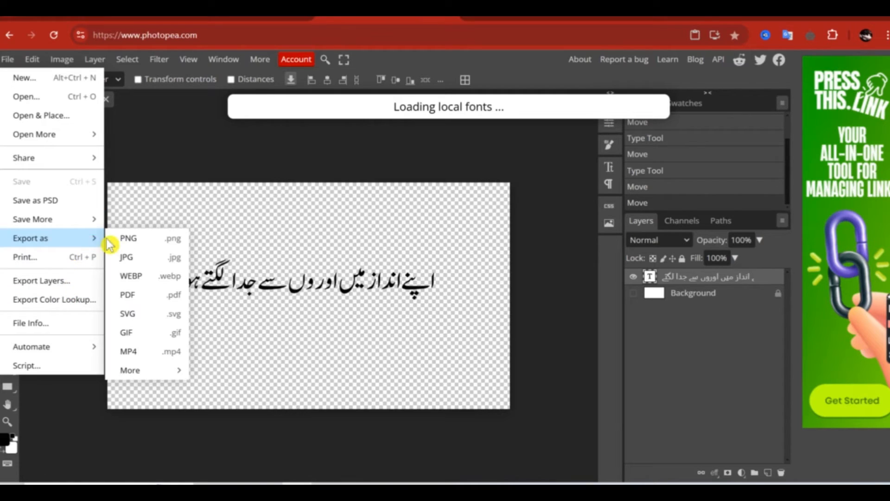
{"action": "left_click", "coordinate": [128, 245]}
{"action": "left_click", "coordinate": [458, 267]}
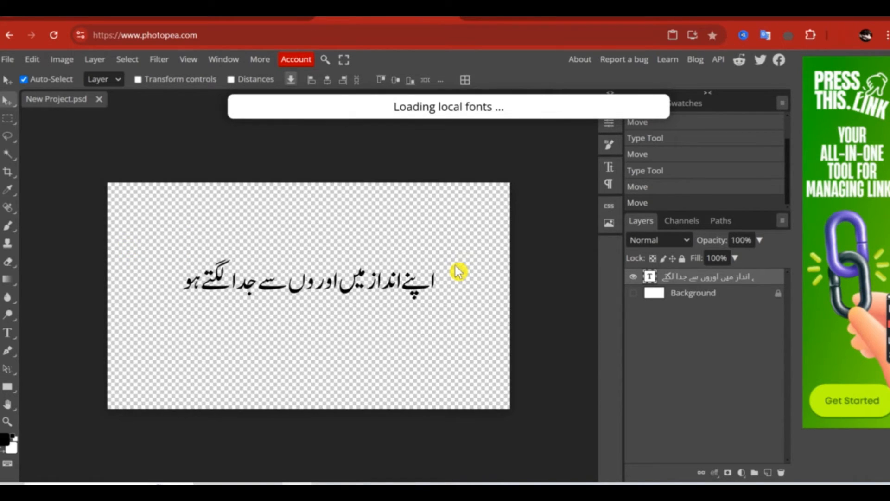
Step: Switch to the Canva design, upload New Project from the Downloads folder and add the image to the page
{"action": "left_click", "coordinate": [257, 18]}
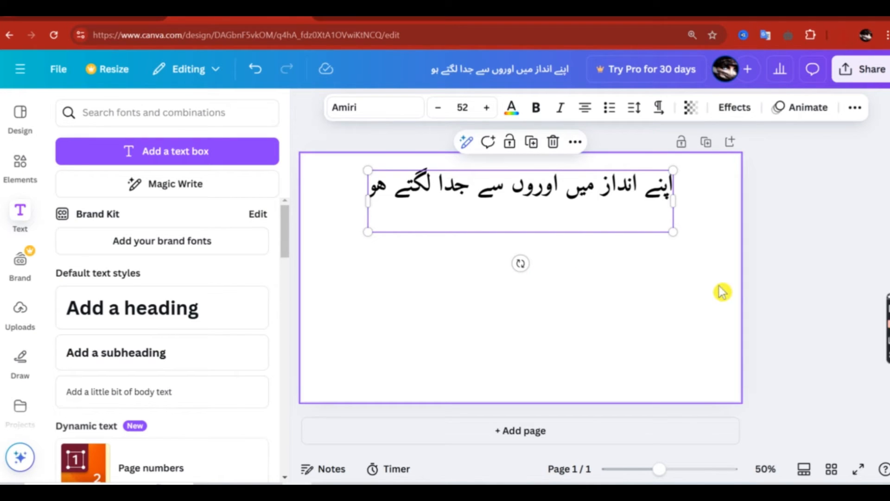
{"action": "left_click", "coordinate": [830, 265]}
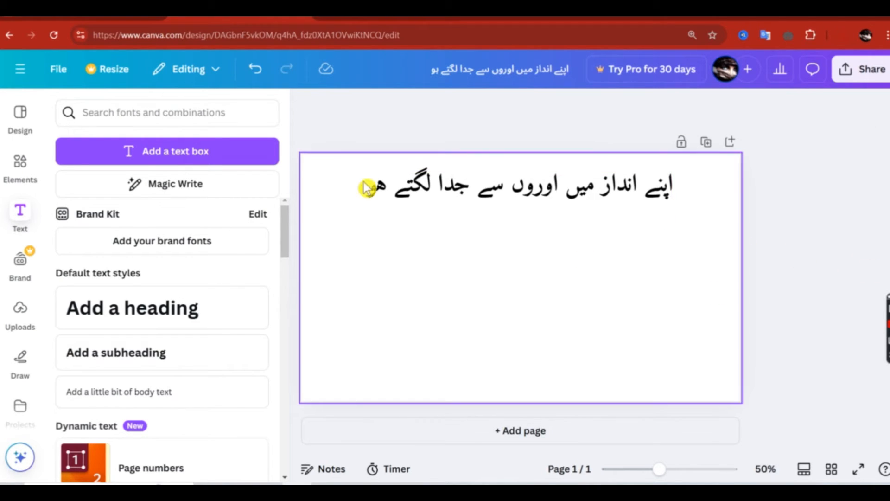
{"action": "left_click", "coordinate": [21, 309]}
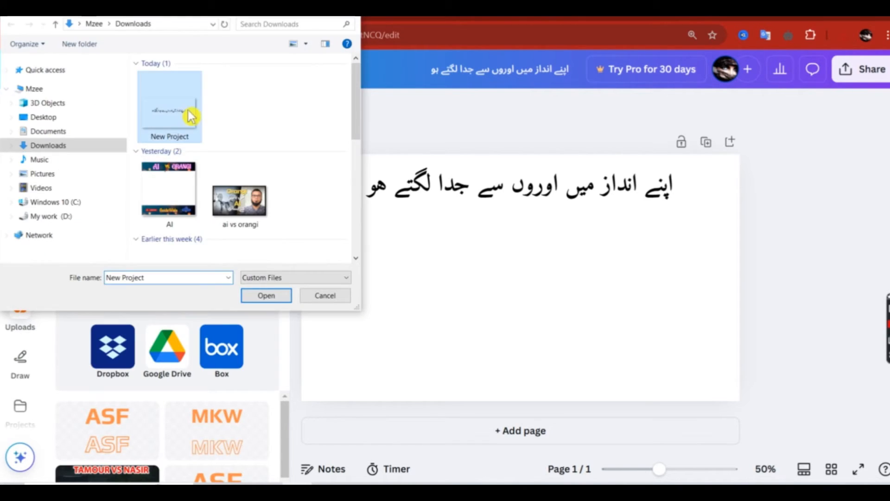
{"action": "left_click", "coordinate": [265, 299]}
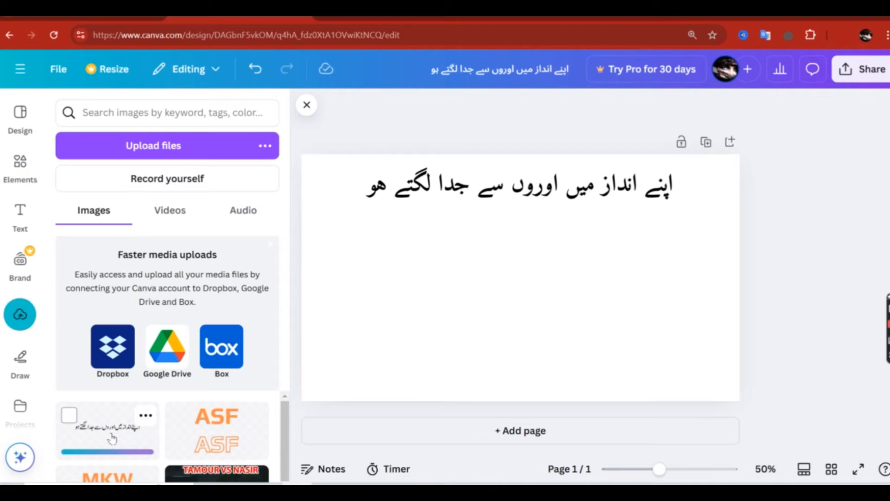
{"action": "left_click", "coordinate": [112, 437]}
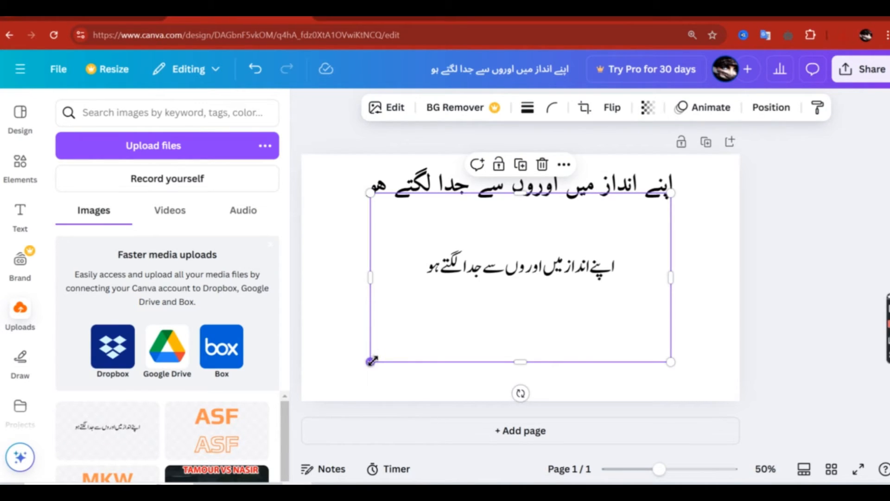
Step: Crop the uploaded Urdu image tightly around its text and place it, enlarged to about the heading's width, directly beneath the heading
{"action": "left_click_drag", "start_coordinate": [520, 193], "coordinate": [521, 246]}
{"action": "left_click_drag", "start_coordinate": [519, 346], "coordinate": [521, 281]}
{"action": "left_click_drag", "start_coordinate": [371, 263], "coordinate": [425, 265]}
{"action": "left_click_drag", "start_coordinate": [673, 265], "coordinate": [623, 265]}
{"action": "left_click_drag", "start_coordinate": [418, 283], "coordinate": [302, 327]}
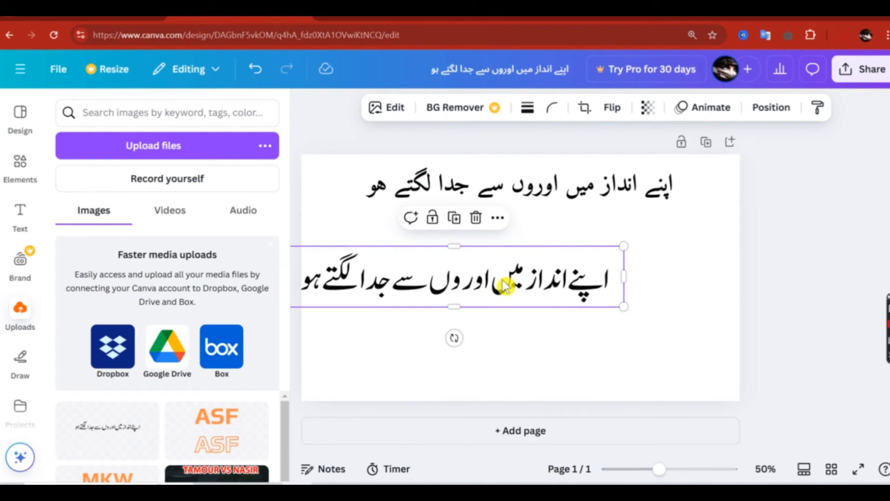
{"action": "left_click_drag", "start_coordinate": [507, 280], "coordinate": [552, 235]}
Step: Change the page background to the solid yellow default colour
{"action": "left_click", "coordinate": [441, 334]}
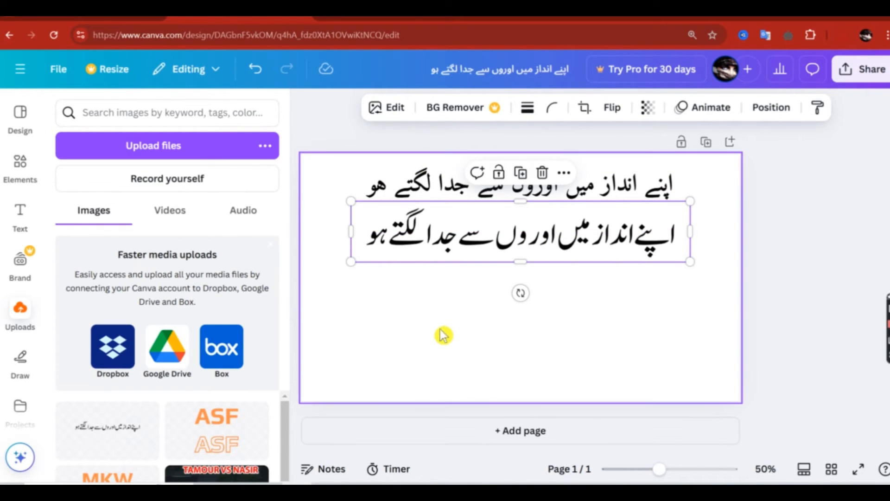
{"action": "left_click", "coordinate": [527, 107]}
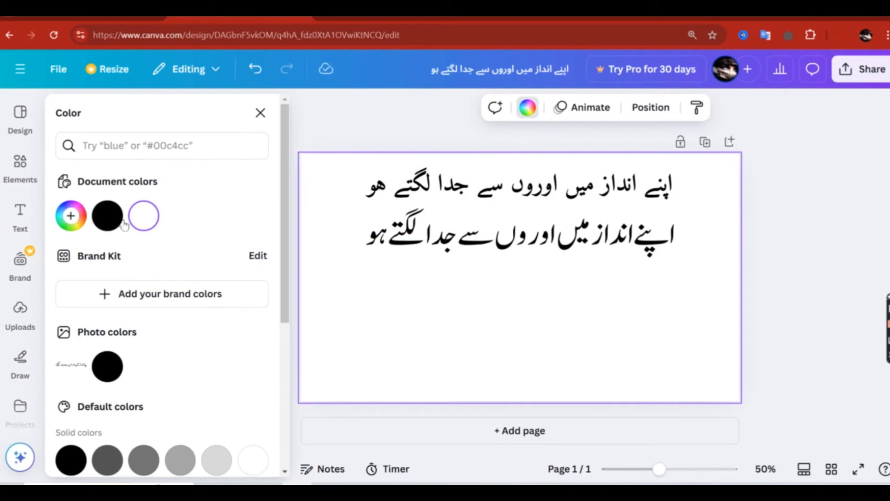
{"action": "scroll", "coordinate": [141, 394], "scroll_direction": "down", "scroll_amount": 5}
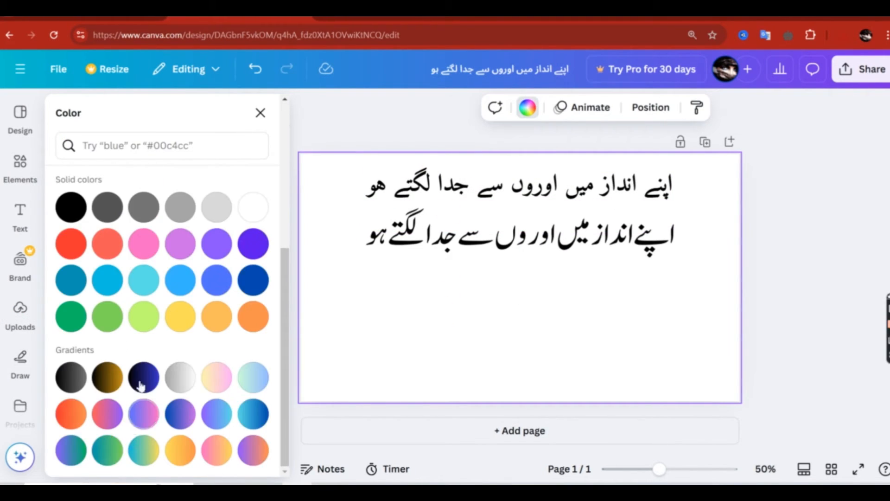
{"action": "left_click", "coordinate": [141, 318]}
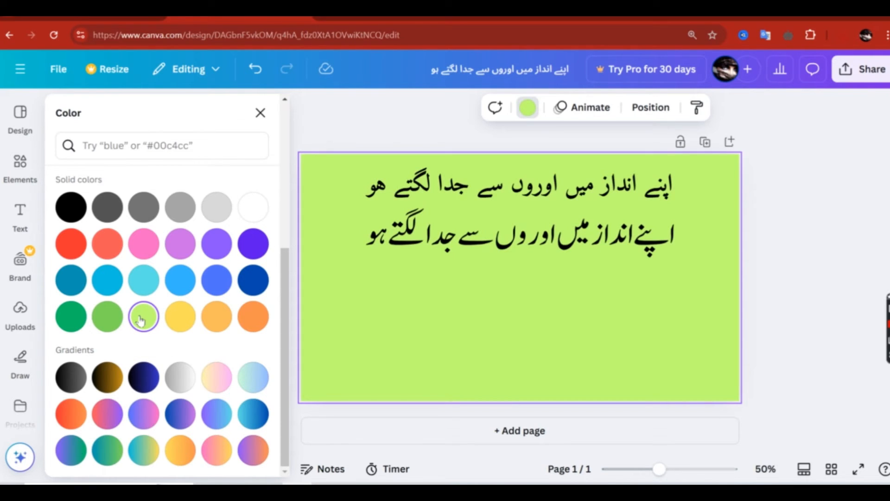
{"action": "left_click", "coordinate": [180, 316]}
{"action": "left_click", "coordinate": [788, 275]}
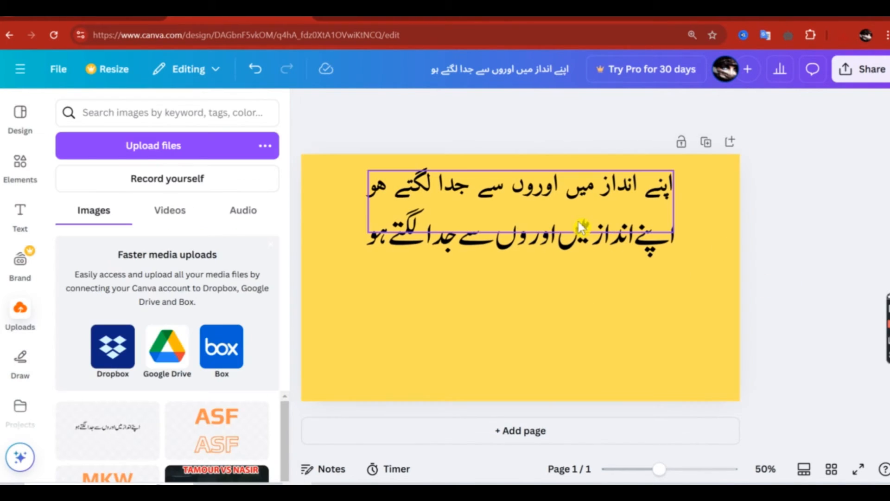
Step: Move the Urdu text image slightly lower on the page and apply the Cherry Duotone effect to it
{"action": "left_click", "coordinate": [558, 245]}
{"action": "left_click_drag", "start_coordinate": [423, 234], "coordinate": [468, 264]}
{"action": "left_click", "coordinate": [387, 107]}
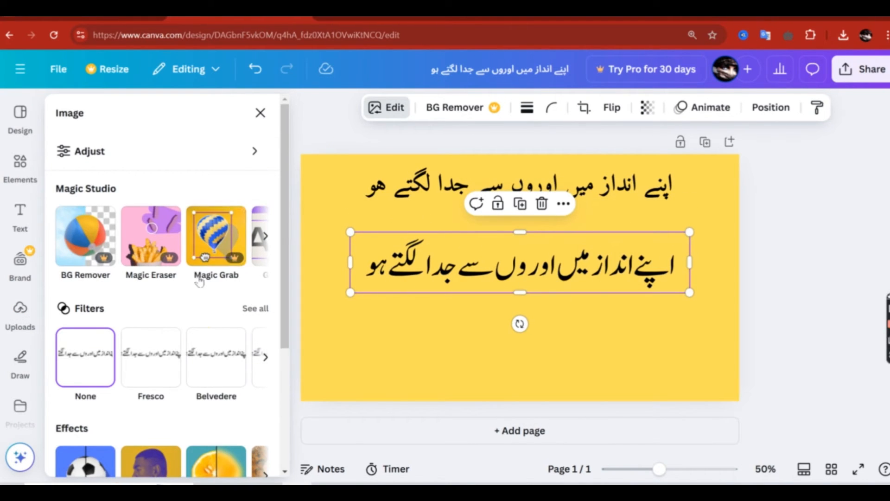
{"action": "scroll", "coordinate": [198, 278], "scroll_direction": "down", "scroll_amount": 3}
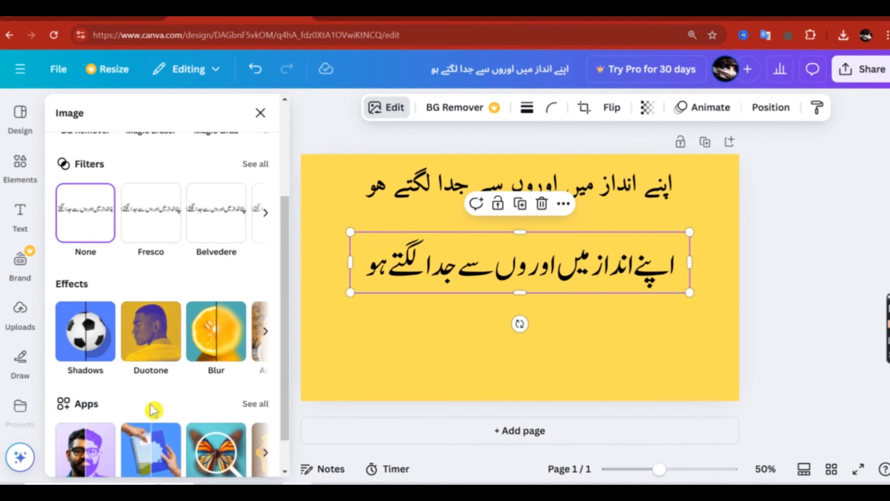
{"action": "left_click", "coordinate": [154, 350]}
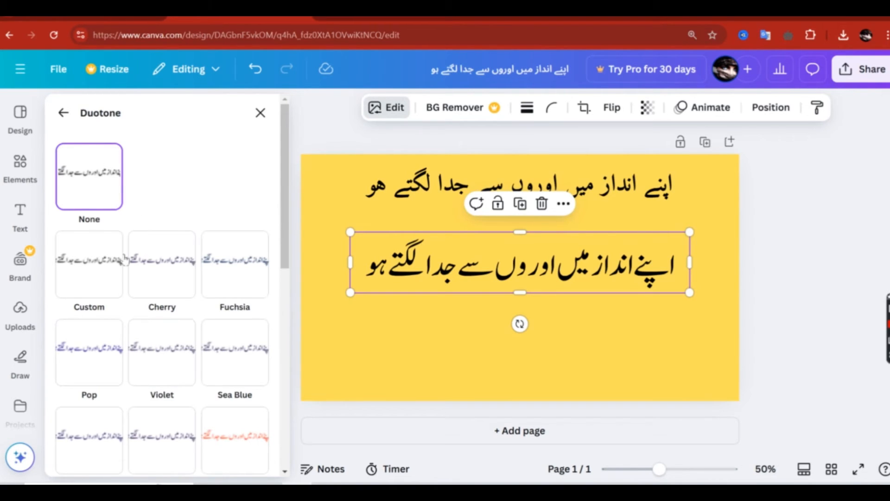
{"action": "left_click", "coordinate": [168, 264]}
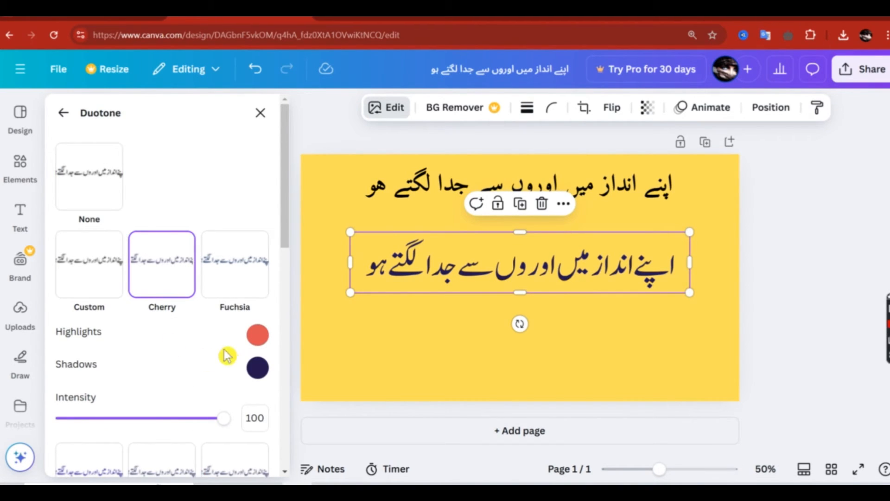
Step: Set the Duotone Shadows colour of the Urdu text image to red, #FF0000
{"action": "left_click", "coordinate": [260, 374]}
{"action": "left_click_drag", "start_coordinate": [378, 254], "coordinate": [477, 205]}
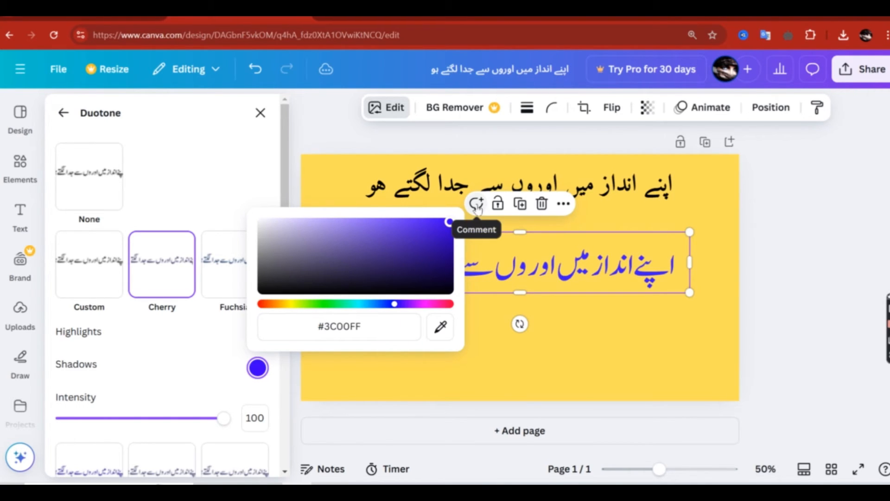
{"action": "left_click", "coordinate": [433, 304]}
{"action": "left_click_drag", "start_coordinate": [436, 308], "coordinate": [256, 311]}
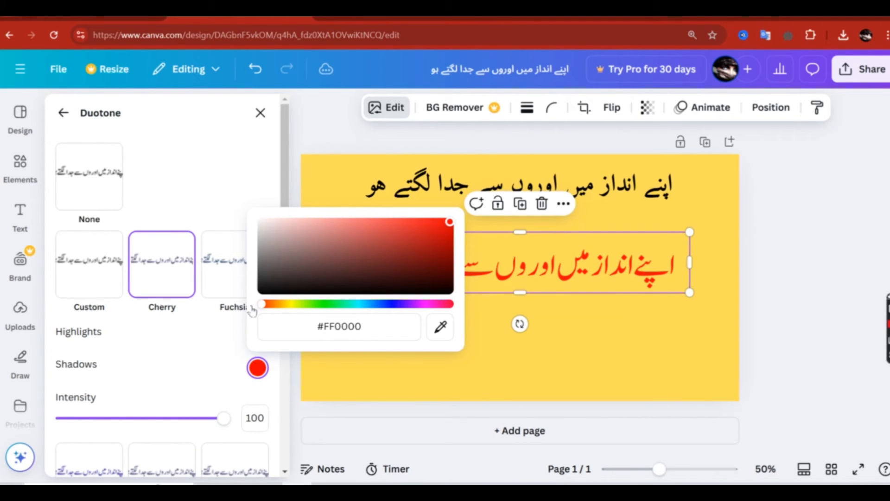
{"action": "left_click", "coordinate": [313, 179]}
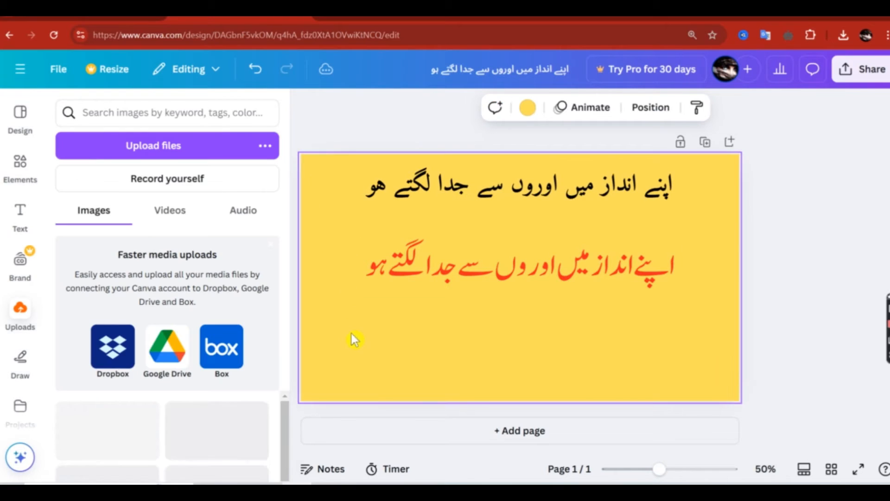
Step: Apply the Outline shadow effect to the red Urdu text image
{"action": "left_click", "coordinate": [420, 279]}
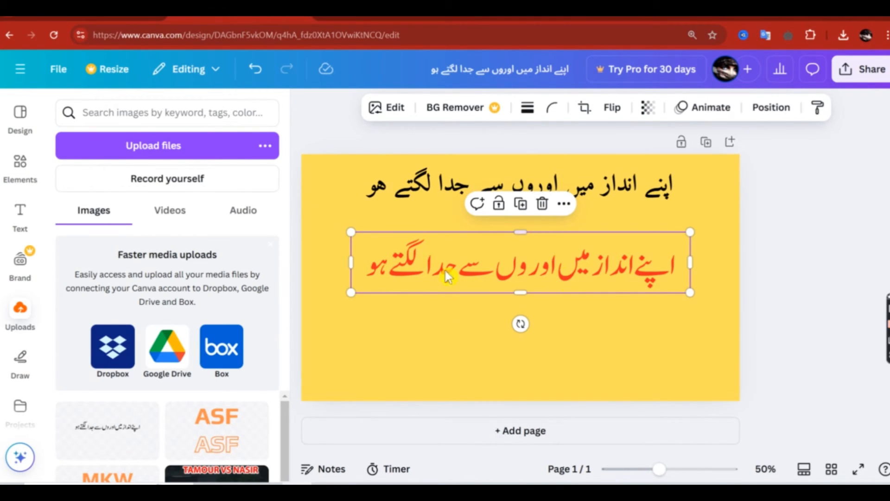
{"action": "left_click", "coordinate": [394, 108]}
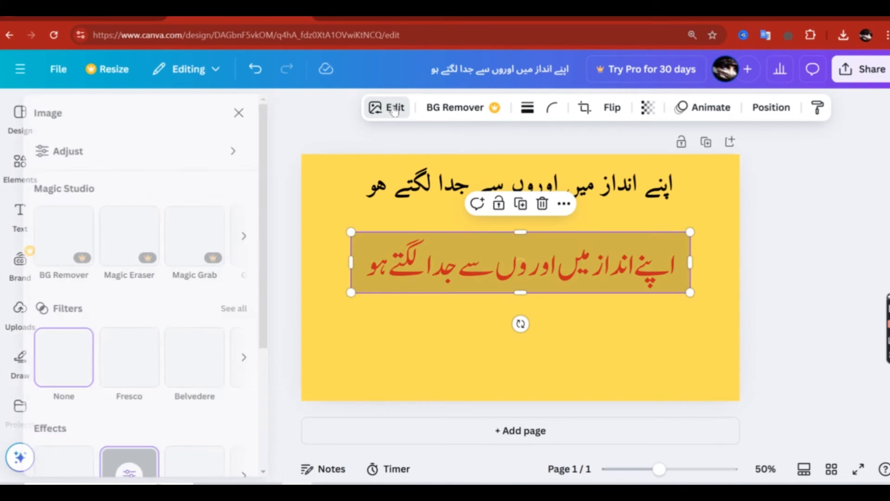
{"action": "scroll", "coordinate": [57, 298], "scroll_direction": "down", "scroll_amount": 3}
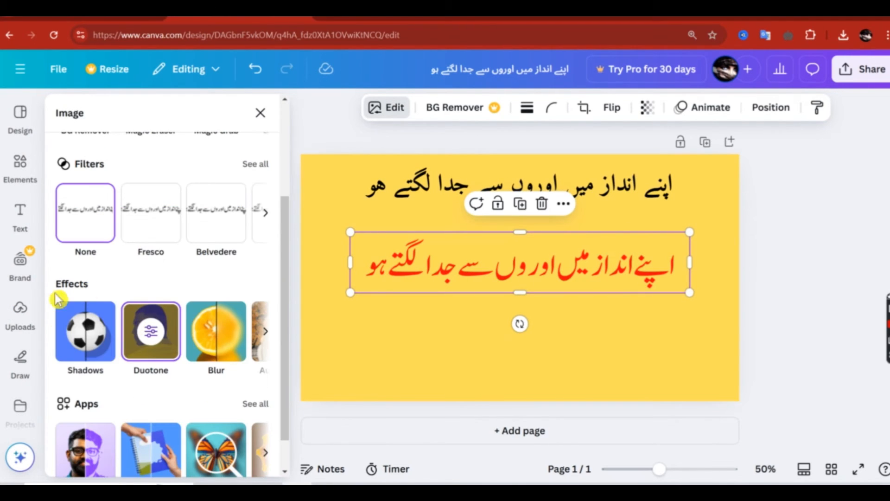
{"action": "left_click", "coordinate": [88, 353]}
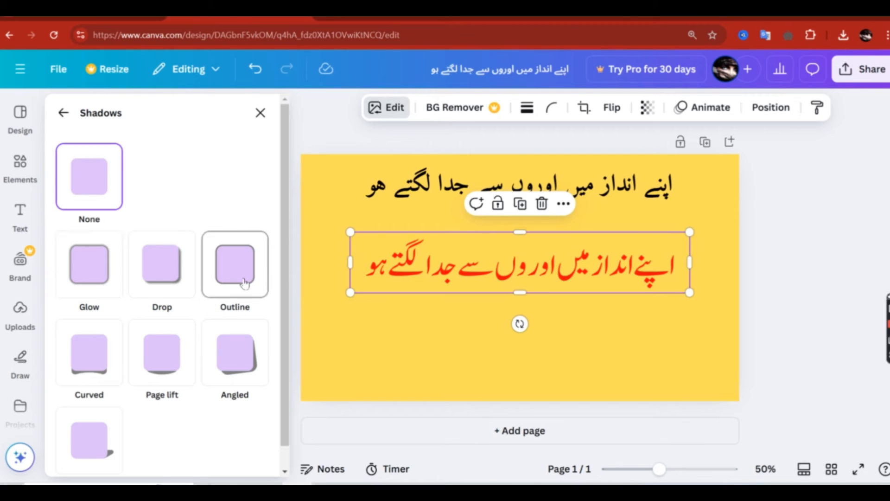
{"action": "left_click", "coordinate": [248, 276]}
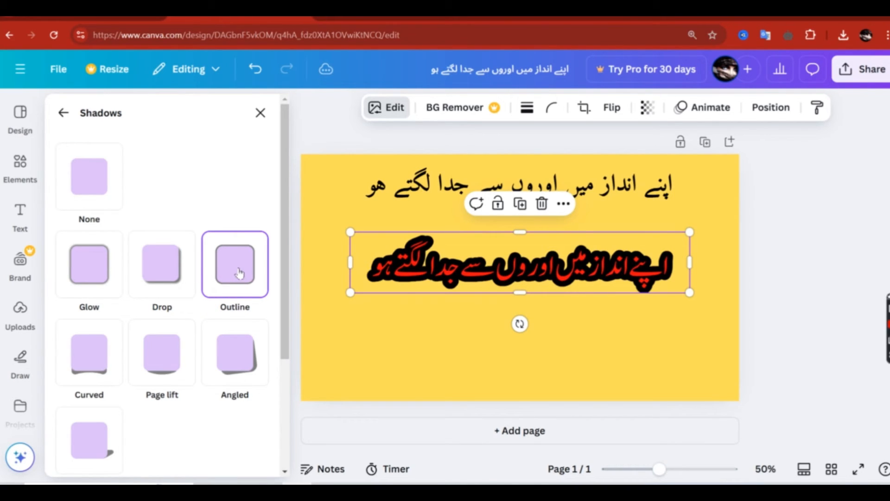
{"action": "scroll", "coordinate": [223, 307], "scroll_direction": "down", "scroll_amount": 3}
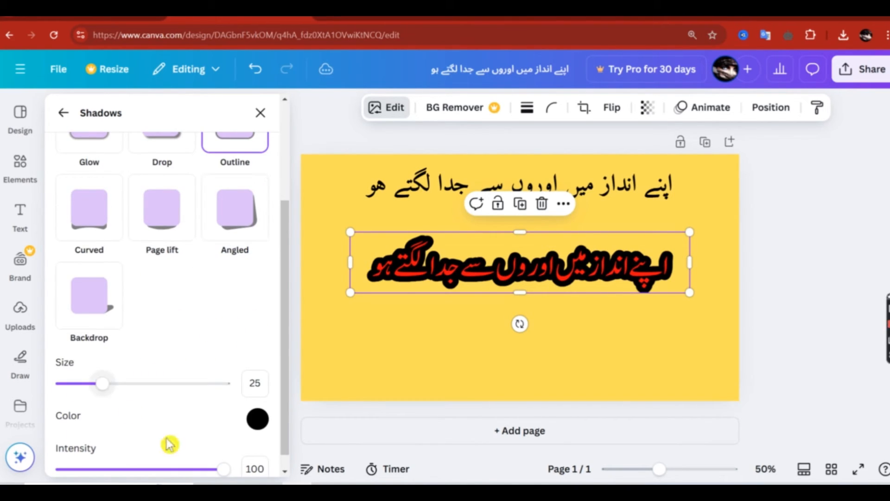
Step: Thin the black outline around the Urdu text image to size 2
{"action": "left_click_drag", "start_coordinate": [95, 388], "coordinate": [63, 388]}
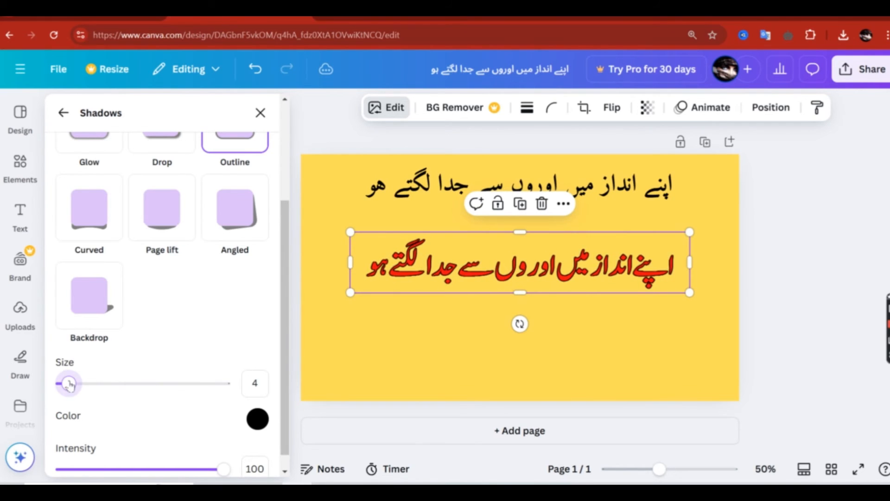
{"action": "left_click", "coordinate": [258, 419]}
{"action": "left_click", "coordinate": [398, 317]}
{"action": "left_click_drag", "start_coordinate": [405, 332], "coordinate": [165, 362]}
{"action": "mouse_move", "coordinate": [68, 383]}
{"action": "left_mouse_down"}
{"action": "mouse_move", "coordinate": [88, 382]}
{"action": "mouse_move", "coordinate": [66, 394]}
{"action": "left_mouse_up"}
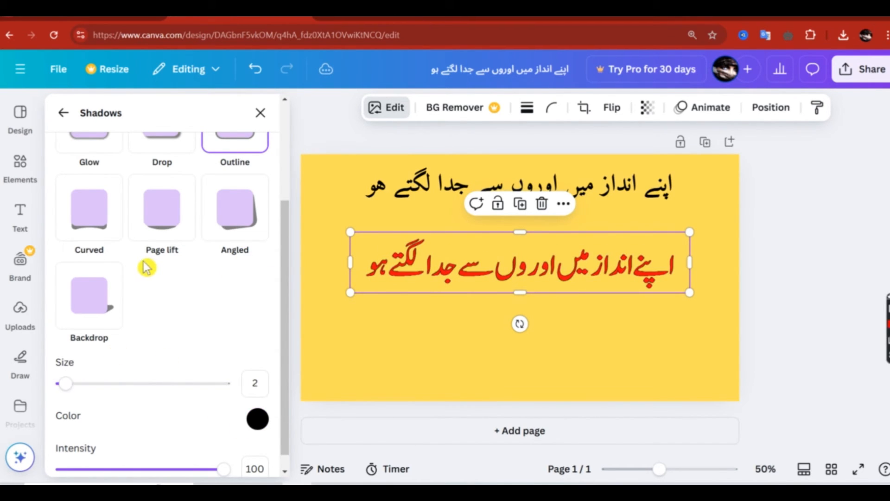
Step: Apply the Glow shadow to the Urdu text image with size 0, blur amount 9 and intensity 100
{"action": "scroll", "coordinate": [147, 267], "scroll_direction": "up", "scroll_amount": 3}
{"action": "left_click", "coordinate": [104, 267]}
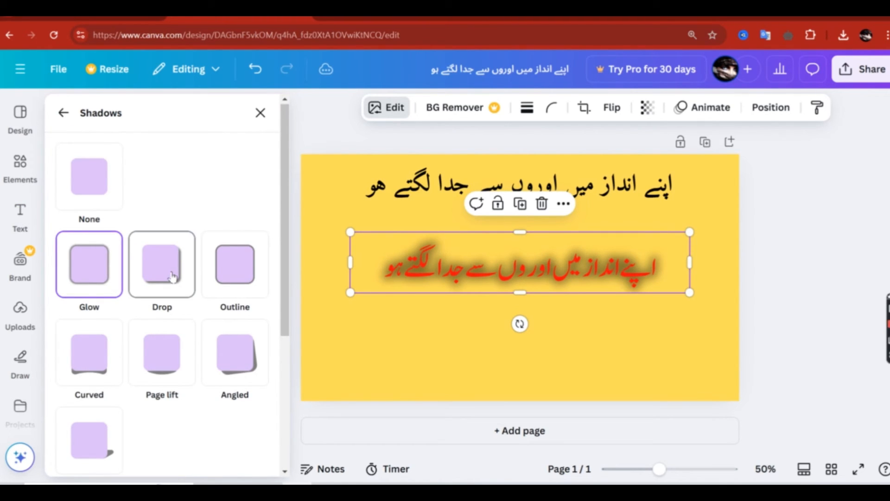
{"action": "scroll", "coordinate": [162, 278], "scroll_direction": "down", "scroll_amount": 5}
{"action": "left_click_drag", "start_coordinate": [87, 325], "coordinate": [48, 313]}
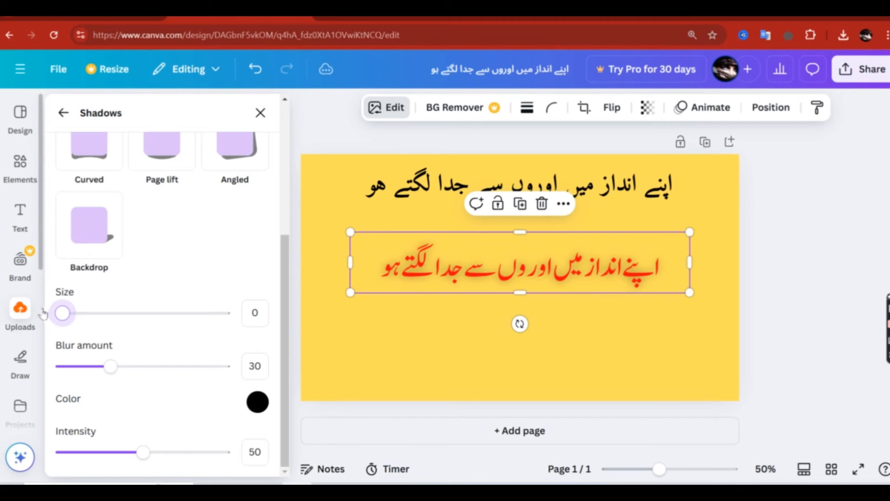
{"action": "left_click_drag", "start_coordinate": [149, 459], "coordinate": [266, 461]}
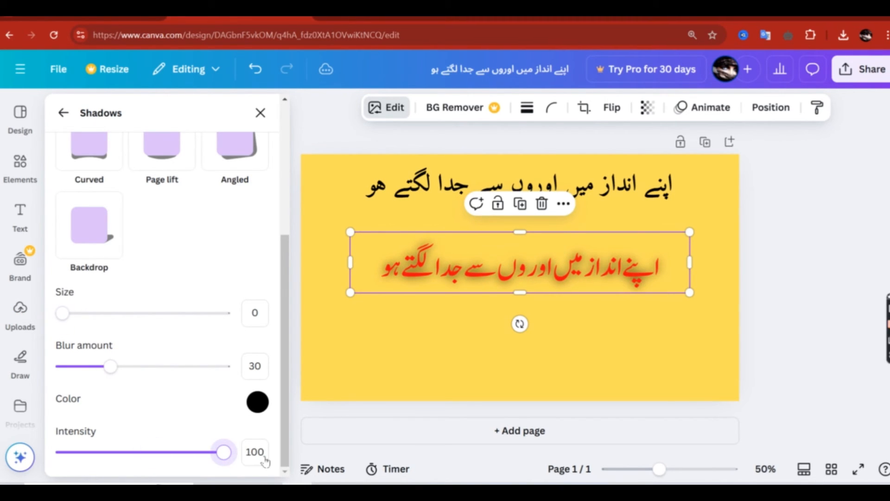
{"action": "left_click_drag", "start_coordinate": [107, 376], "coordinate": [78, 367]}
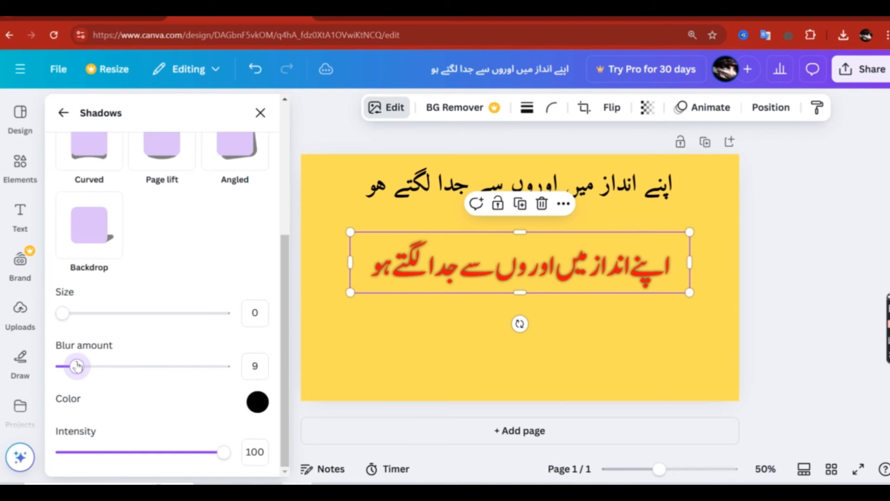
Step: Make the glow white with size 7 and move the Urdu text image up, close beneath the typed Urdu line
{"action": "left_click", "coordinate": [253, 401]}
{"action": "mouse_move", "coordinate": [260, 262]}
{"action": "left_mouse_down"}
{"action": "mouse_move", "coordinate": [244, 231]}
{"action": "mouse_move", "coordinate": [325, 283]}
{"action": "mouse_move", "coordinate": [463, 251]}
{"action": "left_mouse_up"}
{"action": "mouse_move", "coordinate": [454, 287]}
{"action": "left_mouse_down"}
{"action": "mouse_move", "coordinate": [453, 349]}
{"action": "mouse_move", "coordinate": [184, 258]}
{"action": "left_mouse_up"}
{"action": "left_click", "coordinate": [181, 361]}
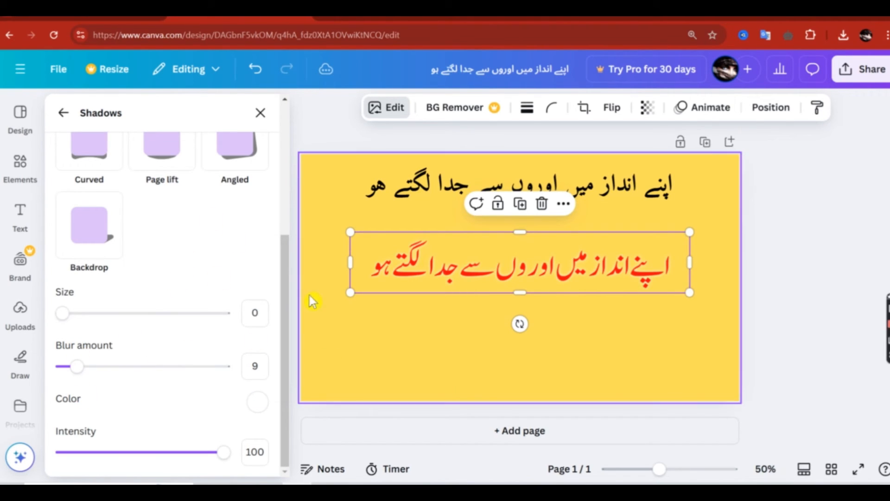
{"action": "left_click_drag", "start_coordinate": [63, 313], "coordinate": [74, 313]}
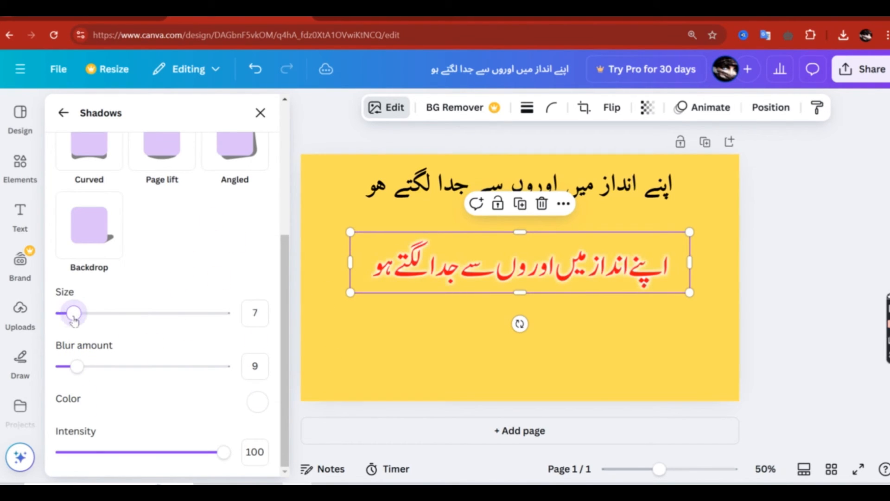
{"action": "left_click", "coordinate": [391, 343]}
{"action": "left_click_drag", "start_coordinate": [495, 295], "coordinate": [495, 273]}
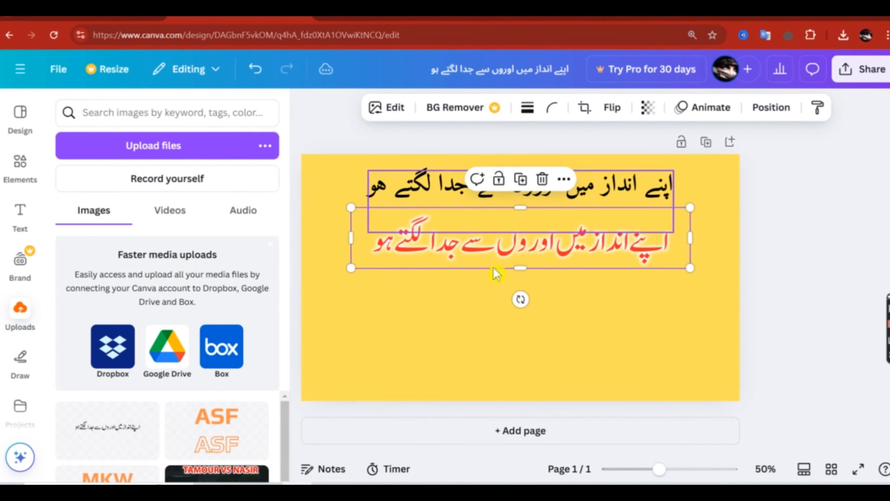
Step: Change the text colour of the typed Amiri Urdu line to the bright red among the default solid colours
{"action": "left_click", "coordinate": [441, 192]}
{"action": "left_click", "coordinate": [518, 113]}
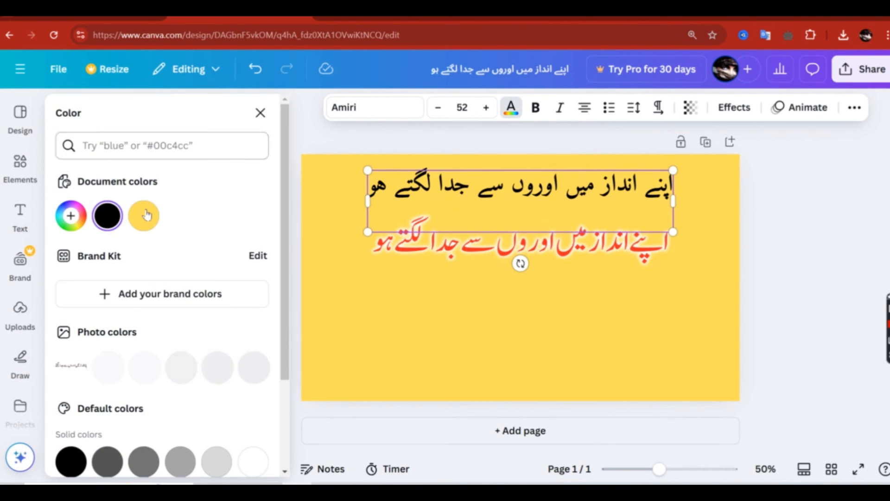
{"action": "left_click", "coordinate": [144, 215]}
{"action": "scroll", "coordinate": [148, 343], "scroll_direction": "down", "scroll_amount": 3}
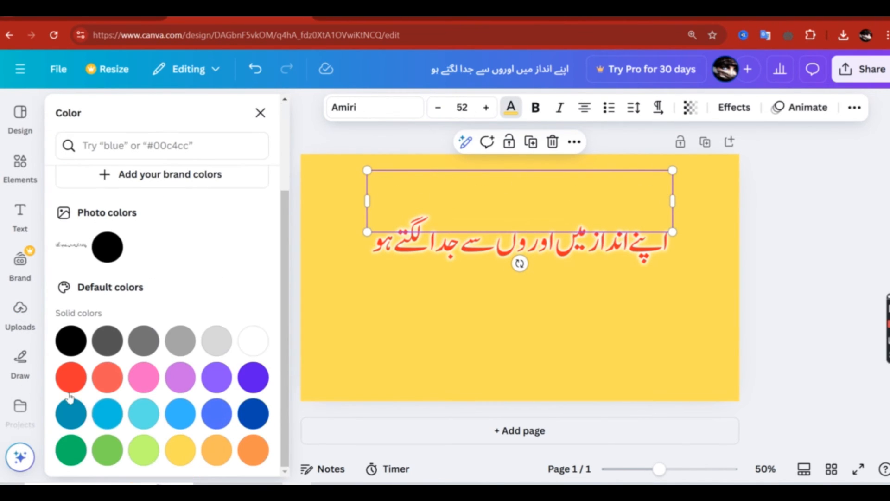
{"action": "left_click", "coordinate": [72, 380]}
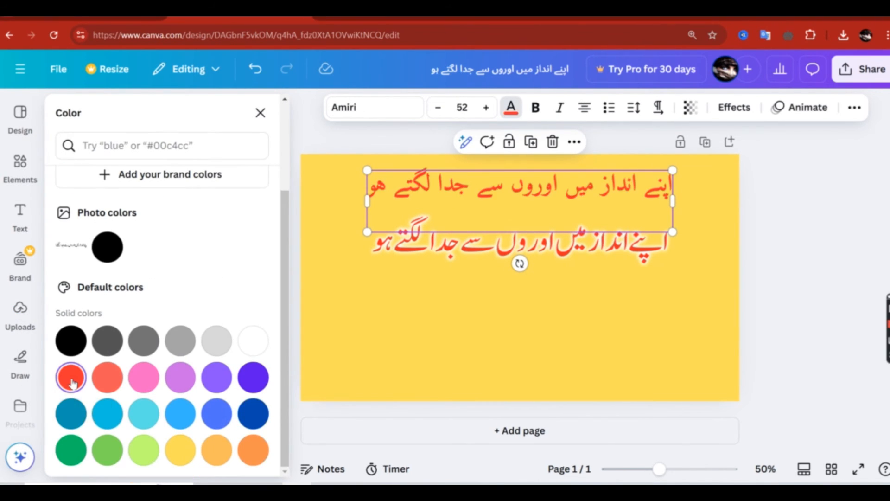
Step: Apply the Outline effect to the typed Urdu line and set its outline colour to white
{"action": "left_click", "coordinate": [734, 111]}
{"action": "left_click", "coordinate": [236, 280]}
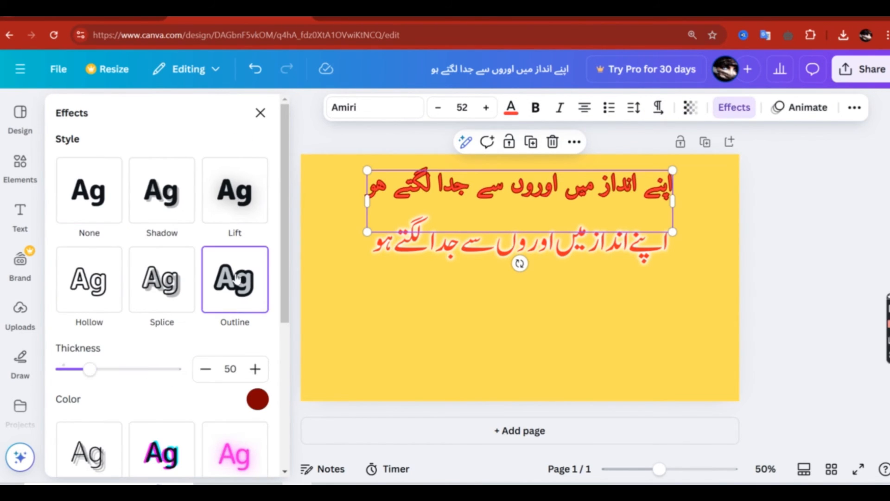
{"action": "left_click", "coordinate": [255, 399]}
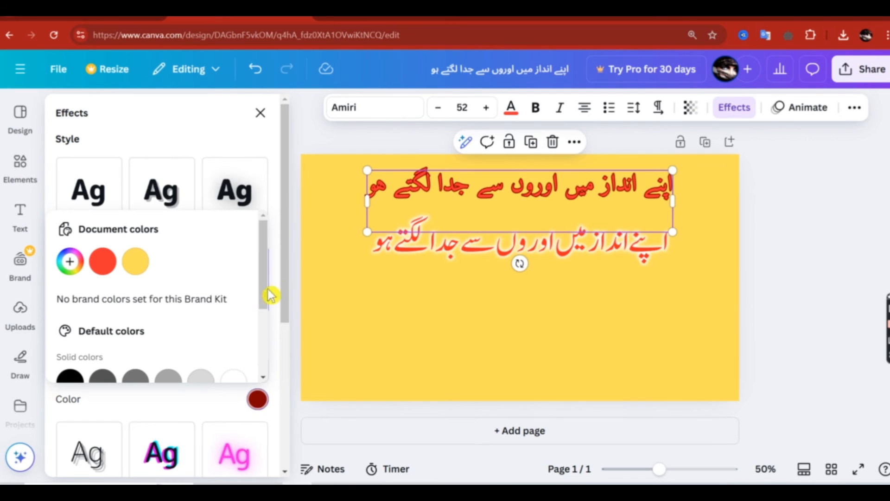
{"action": "scroll", "coordinate": [191, 352], "scroll_direction": "down", "scroll_amount": 3}
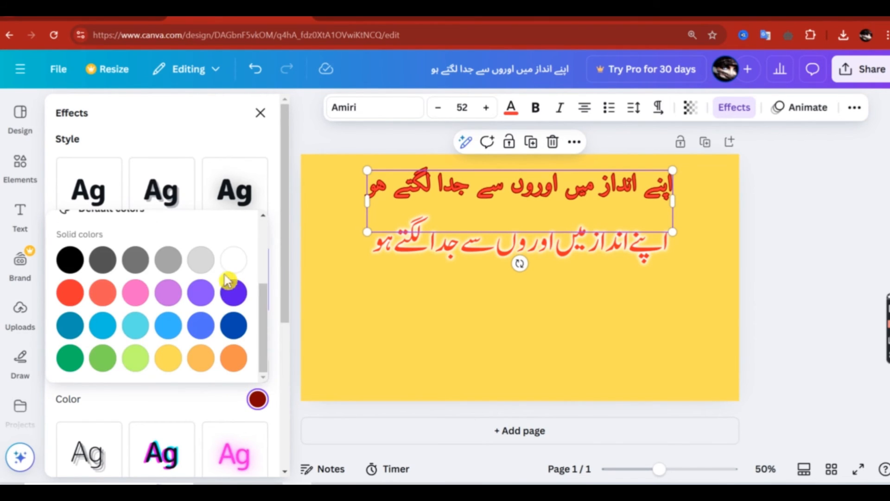
{"action": "left_click", "coordinate": [233, 260]}
{"action": "left_click", "coordinate": [402, 304]}
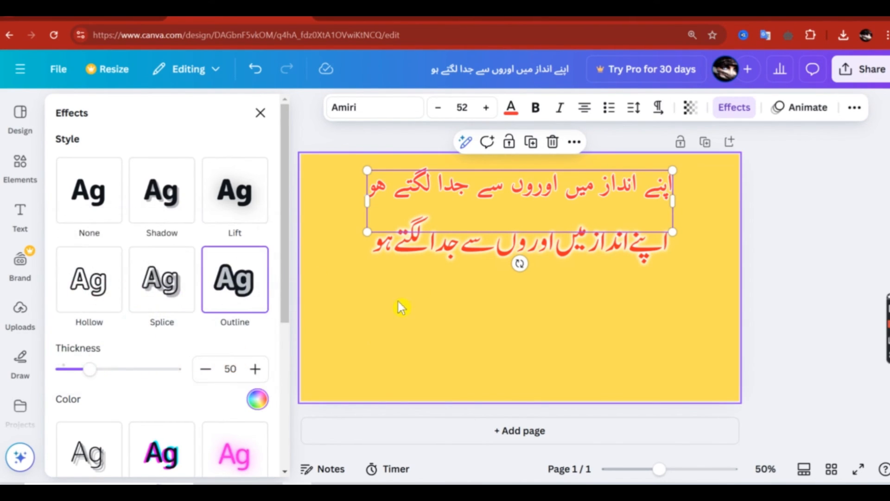
Step: Nudge the glowing Urdu text image slightly upward beneath the typed Urdu line
{"action": "left_click", "coordinate": [342, 262]}
{"action": "left_click_drag", "start_coordinate": [579, 226], "coordinate": [569, 241]}
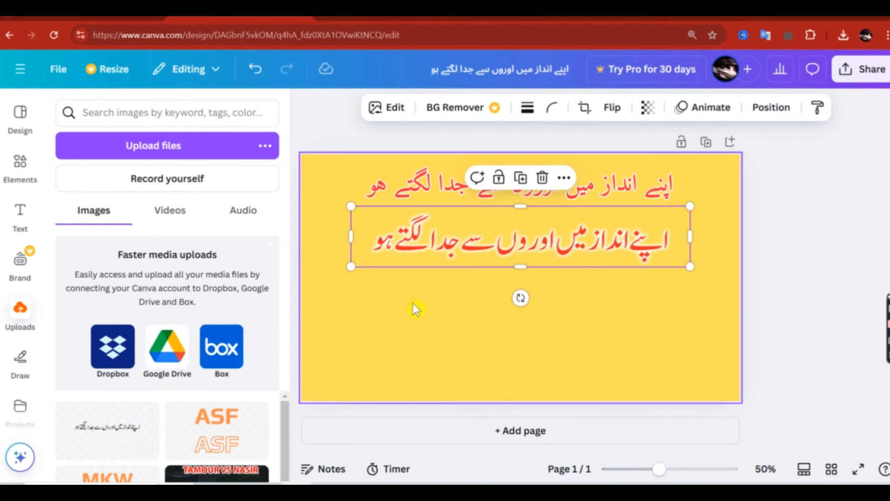
{"action": "left_click", "coordinate": [403, 326]}
Step: Search the elements for money, look through graphics and photos, and place the photo of coin stacks with a coin jar on the page
{"action": "left_click", "coordinate": [21, 163]}
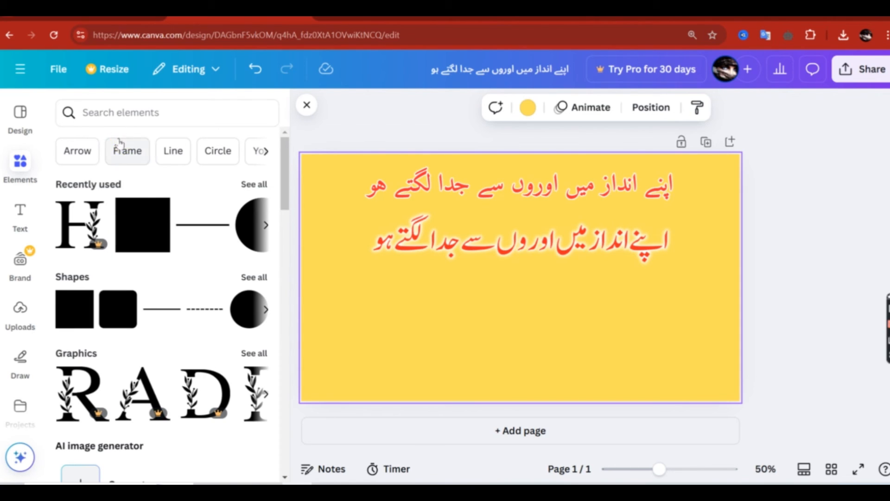
{"action": "left_click", "coordinate": [121, 117]}
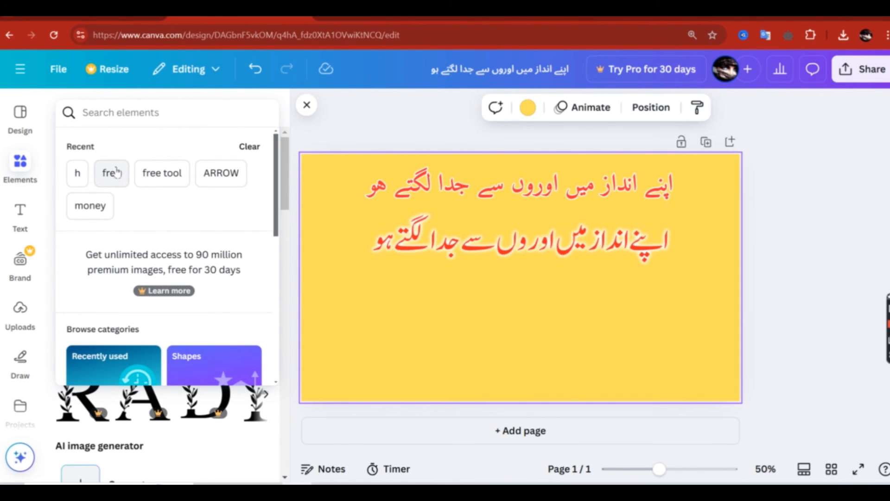
{"action": "left_click", "coordinate": [90, 206]}
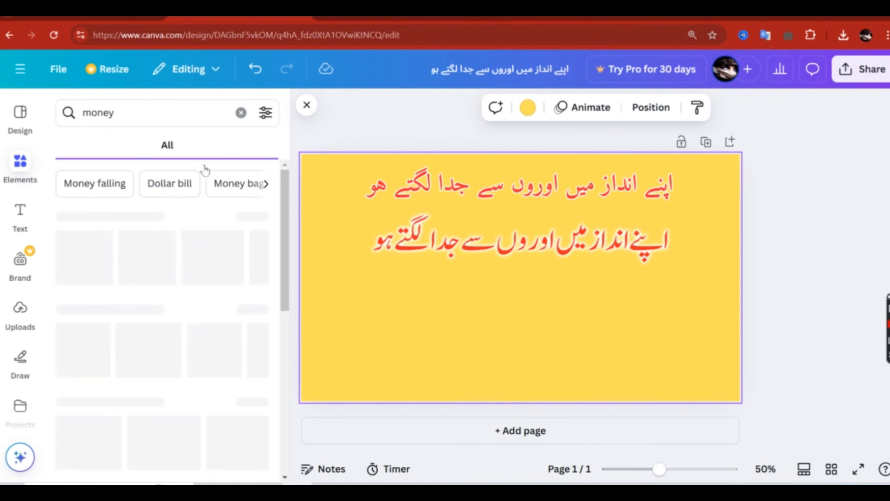
{"action": "left_click", "coordinate": [105, 145]}
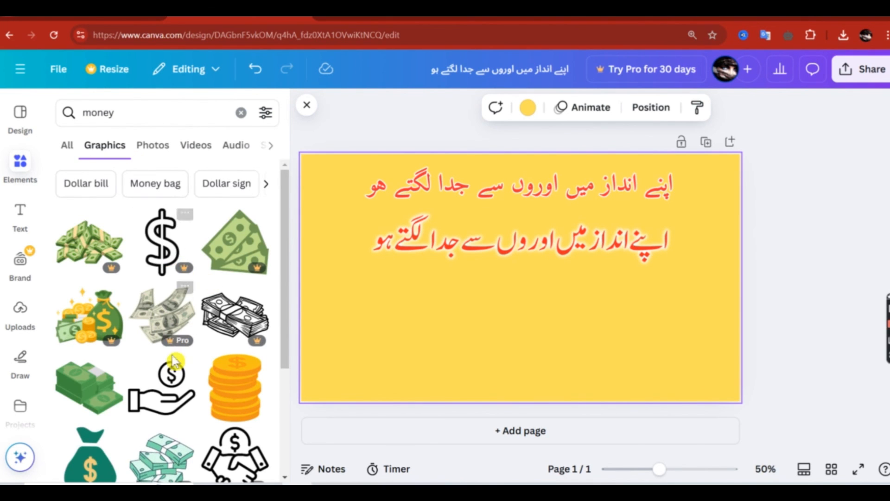
{"action": "scroll", "coordinate": [190, 320], "scroll_direction": "down", "scroll_amount": 3}
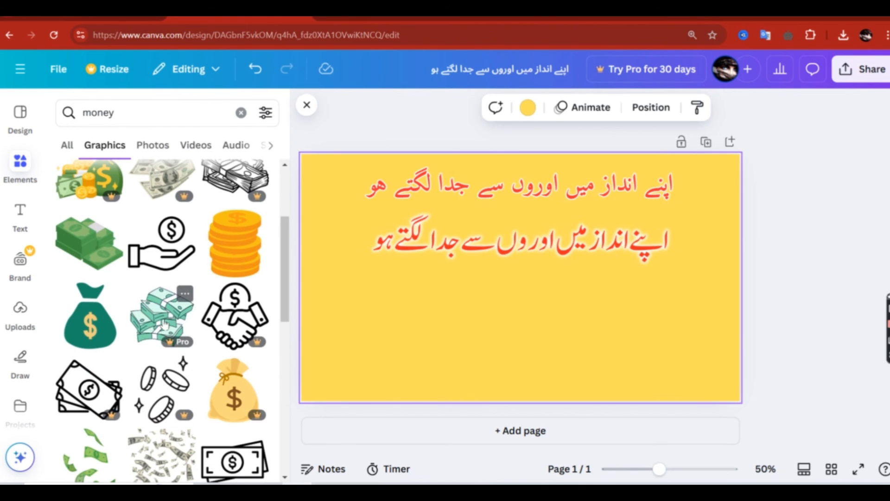
{"action": "scroll", "coordinate": [195, 306], "scroll_direction": "down", "scroll_amount": 3}
{"action": "scroll", "coordinate": [195, 306], "scroll_direction": "up", "scroll_amount": 3}
{"action": "left_click", "coordinate": [153, 146]}
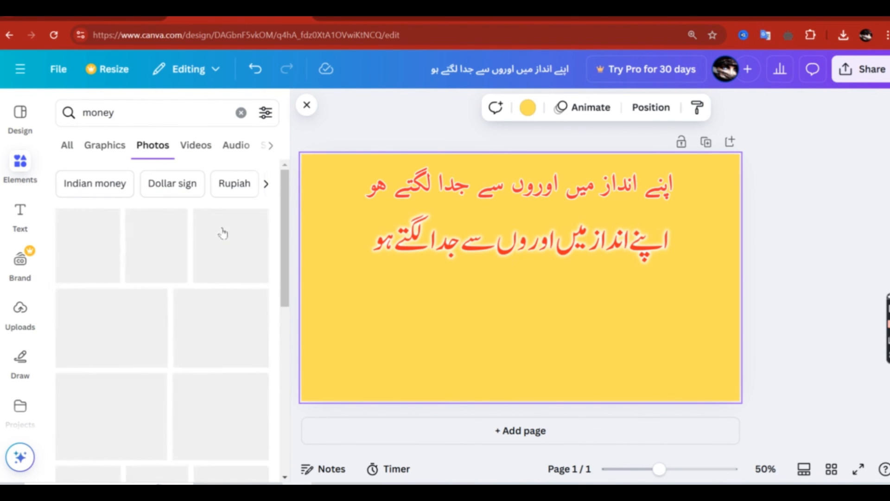
{"action": "scroll", "coordinate": [168, 304], "scroll_direction": "down", "scroll_amount": 3}
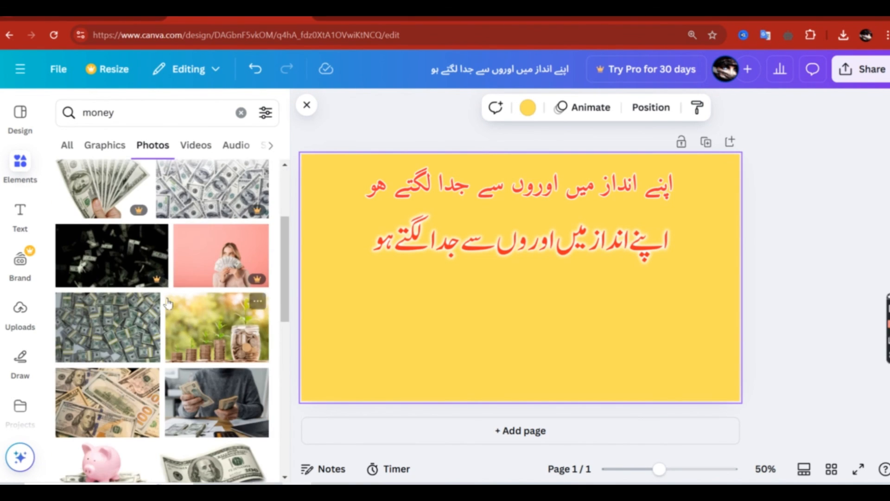
{"action": "left_click_drag", "start_coordinate": [206, 327], "coordinate": [386, 280]}
Step: Bring the Urdu text image to the front, above the coin photo, and shift the photo to the right on the page
{"action": "left_click", "coordinate": [628, 253]}
{"action": "right_click", "coordinate": [628, 253]}
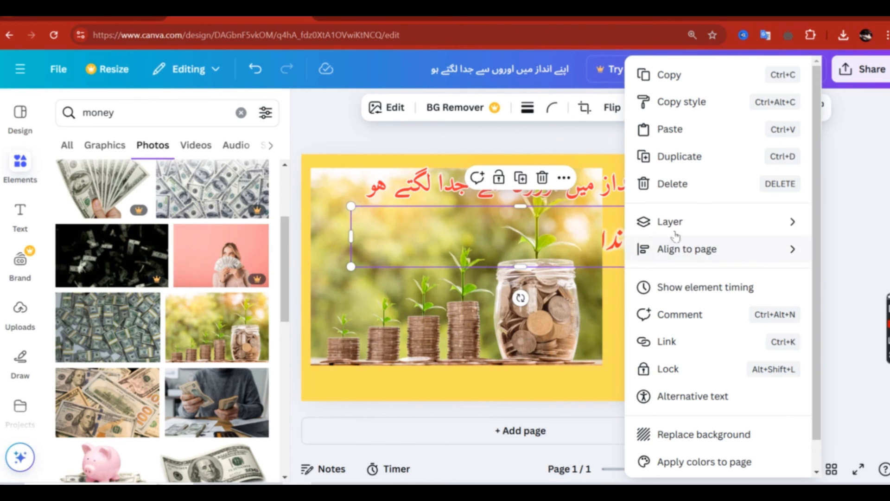
{"action": "mouse_move", "coordinate": [678, 226]}
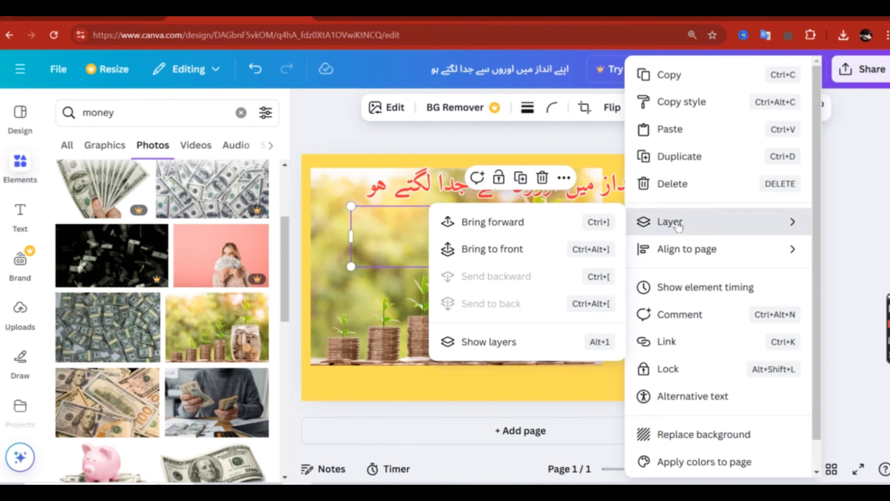
{"action": "left_click", "coordinate": [508, 249]}
{"action": "left_click_drag", "start_coordinate": [417, 245], "coordinate": [436, 245]}
{"action": "left_click_drag", "start_coordinate": [447, 312], "coordinate": [530, 323]}
Step: Shrink the Urdu text image and place it centred just beneath the typed Urdu line
{"action": "left_click", "coordinate": [459, 258]}
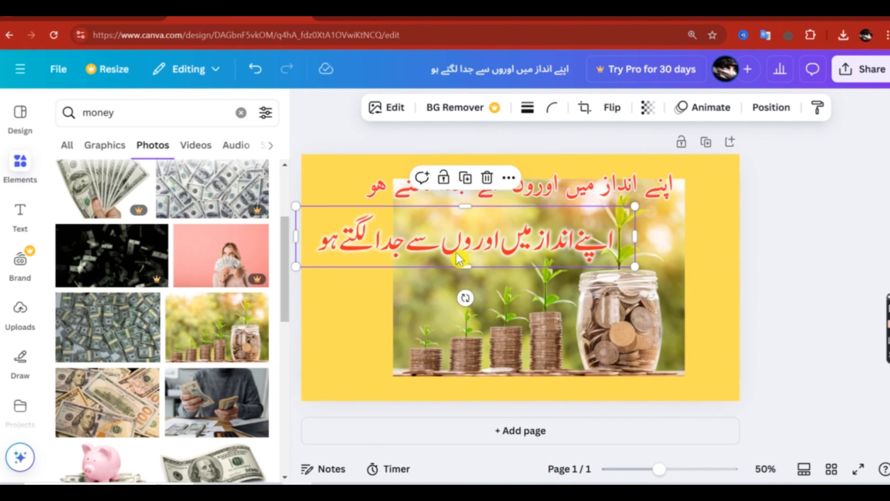
{"action": "left_click_drag", "start_coordinate": [436, 253], "coordinate": [398, 246]}
{"action": "left_click_drag", "start_coordinate": [457, 244], "coordinate": [469, 238]}
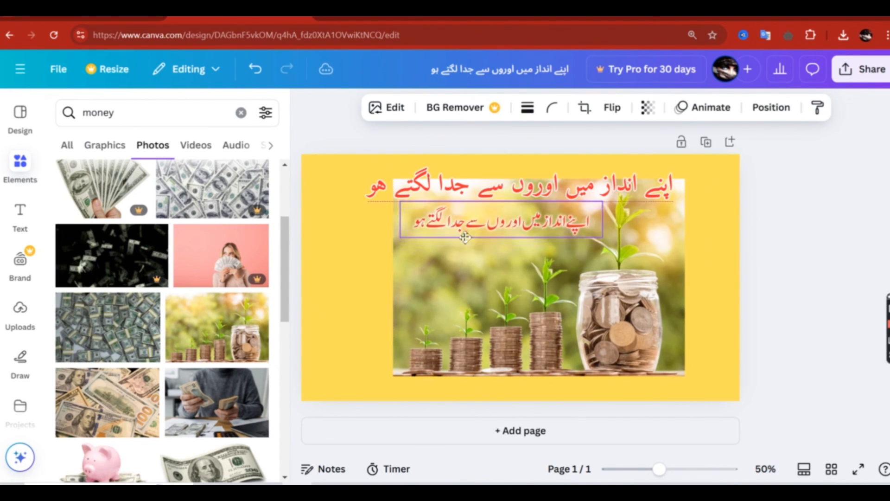
Step: Shrink the typed Urdu line to font size 36.4 and place it directly above the smaller Urdu text image
{"action": "left_click", "coordinate": [415, 196], "text": "shift"}
{"action": "left_click_drag", "start_coordinate": [365, 234], "coordinate": [459, 214]}
{"action": "left_click_drag", "start_coordinate": [518, 185], "coordinate": [458, 200]}
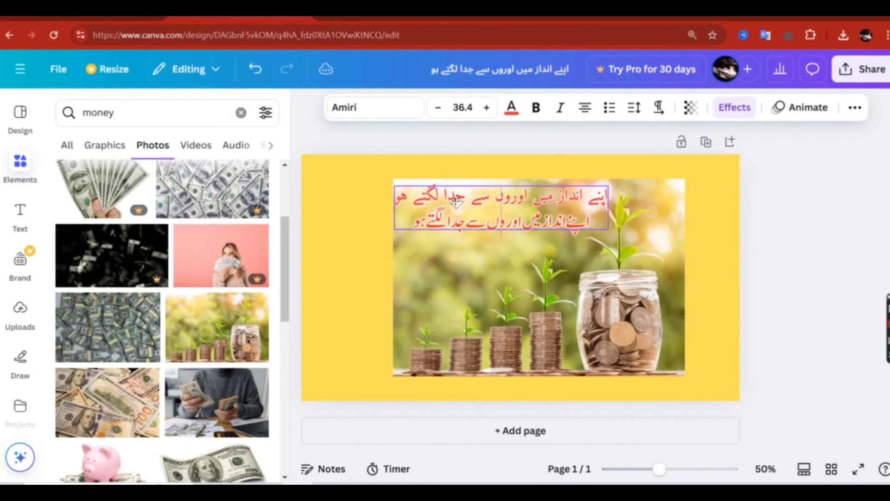
Step: Delete the coin jar photo from the page
{"action": "left_click", "coordinate": [689, 274]}
{"action": "left_click", "coordinate": [788, 282]}
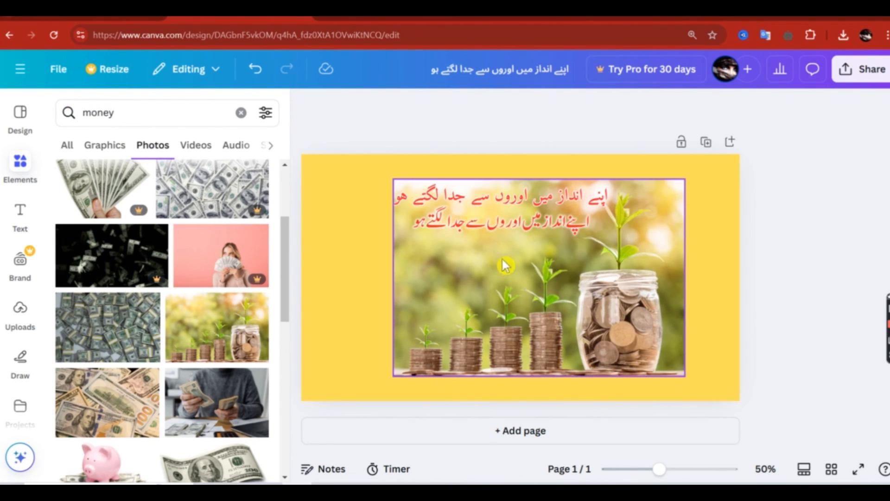
{"action": "left_click", "coordinate": [575, 345]}
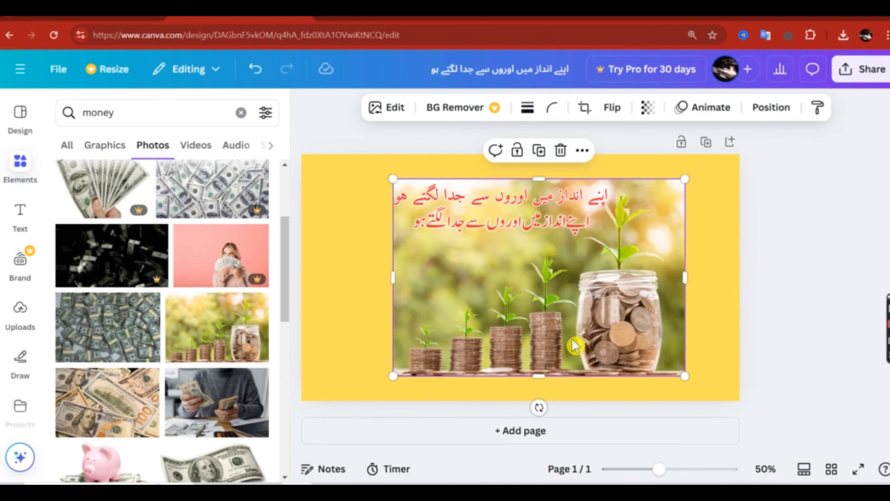
{"action": "key", "text": "Delete"}
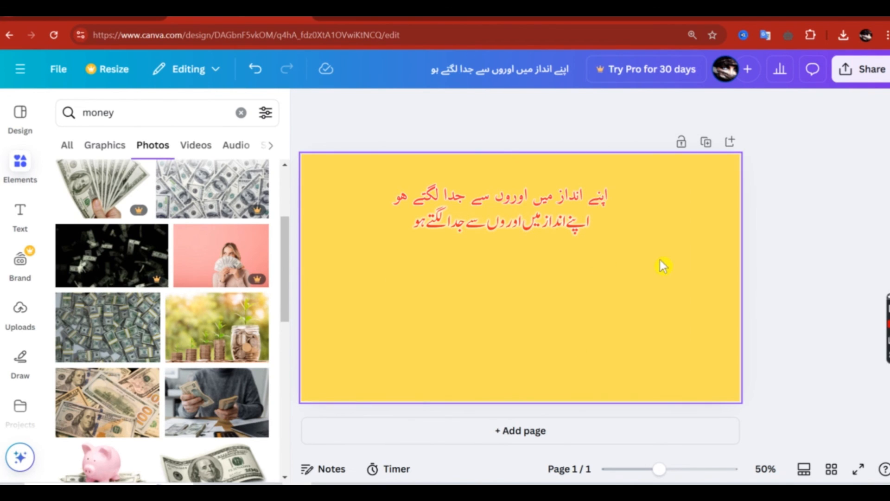